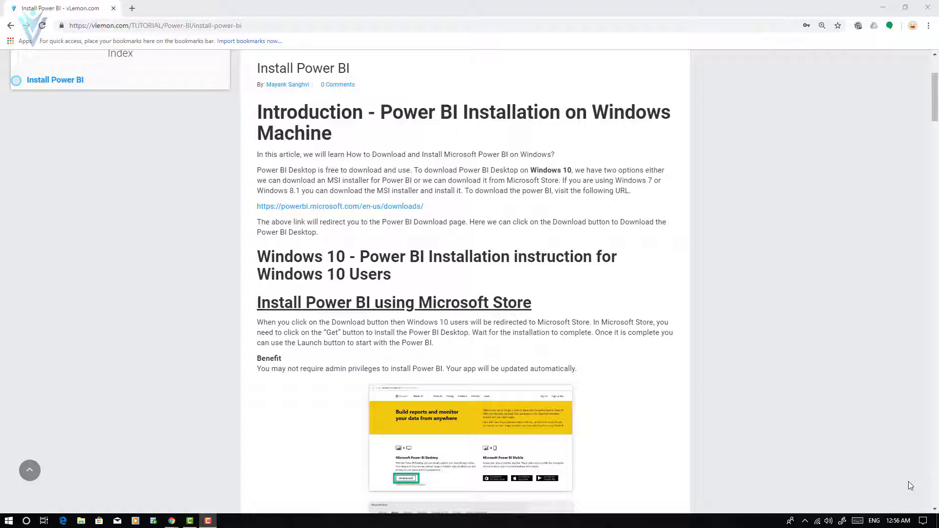
Step: Copy the Power BI downloads link address and start downloading Power BI Desktop from that page
{"action": "left_click", "coordinate": [397, 212]}
{"action": "right_click", "coordinate": [395, 208]}
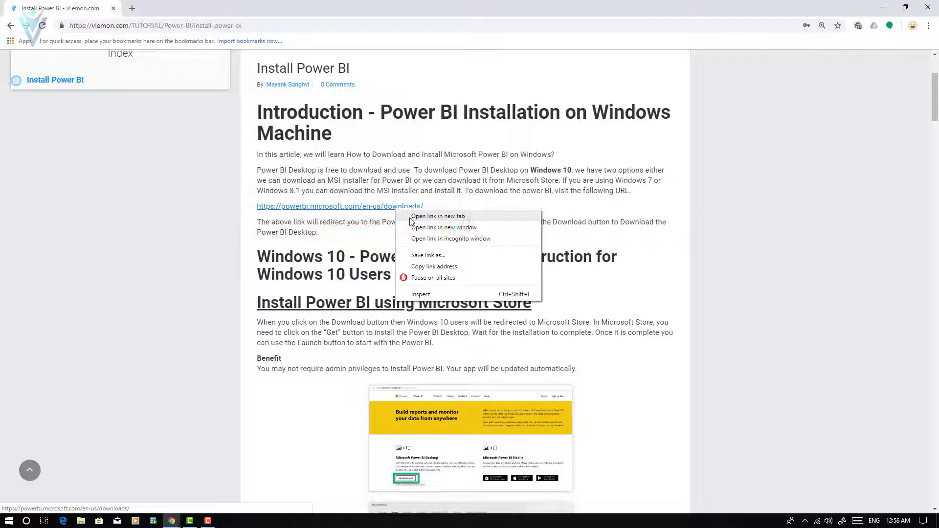
{"action": "left_click", "coordinate": [435, 267]}
{"action": "left_click", "coordinate": [63, 522]}
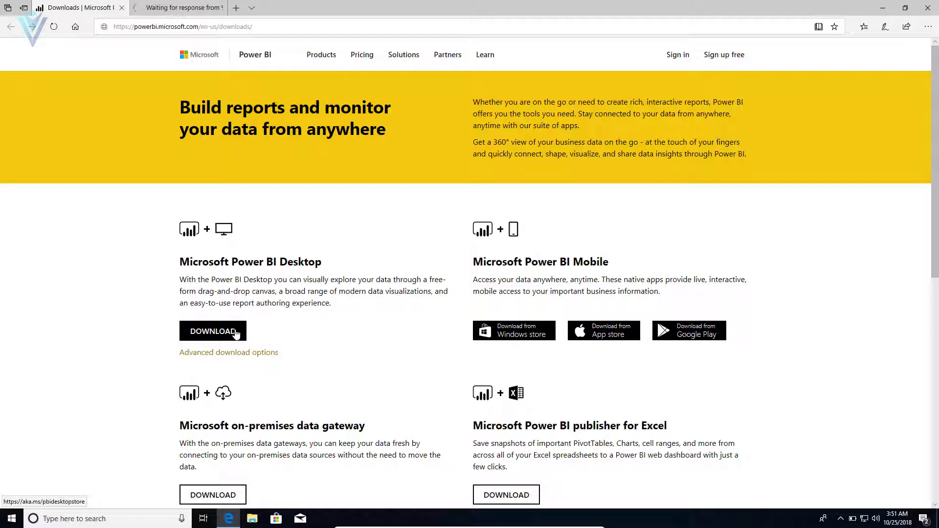
{"action": "left_click", "coordinate": [650, 462]}
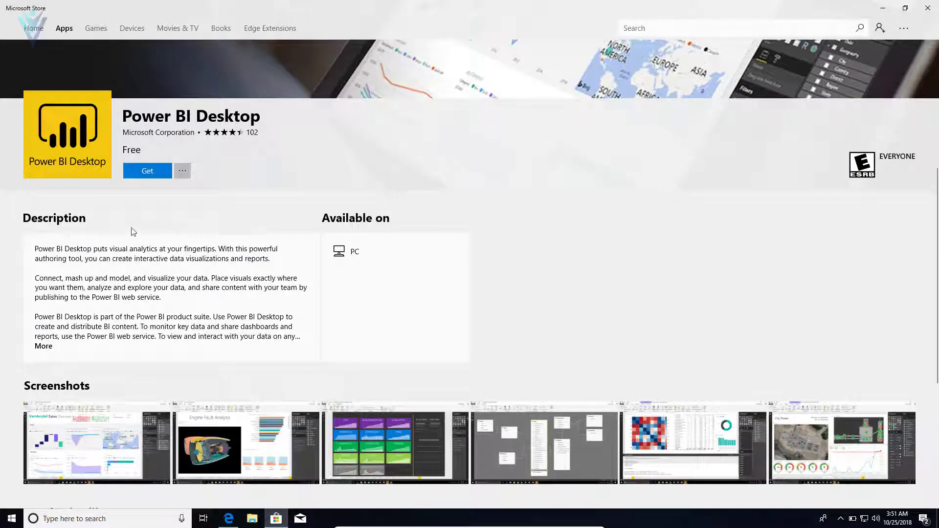
Step: Get the free Power BI Desktop from its Microsoft Store listing and launch it
{"action": "left_click", "coordinate": [145, 174]}
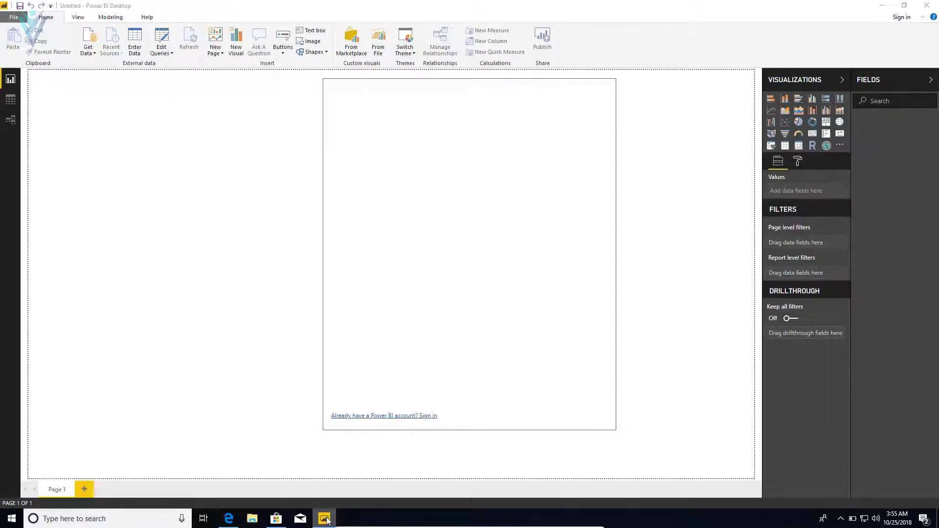
Step: Bring up the 'Already have a Power BI account? Sign in' prompt and close it
{"action": "left_click", "coordinate": [413, 416]}
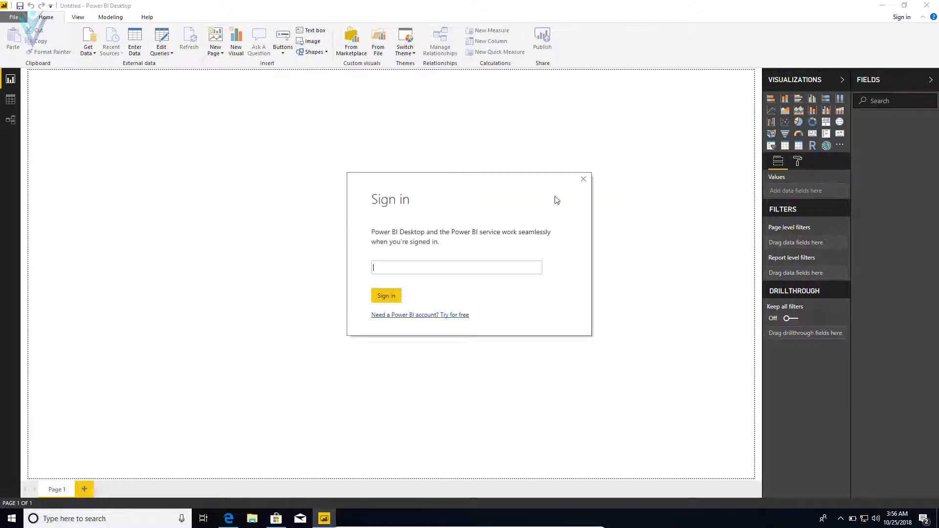
{"action": "left_click", "coordinate": [585, 181]}
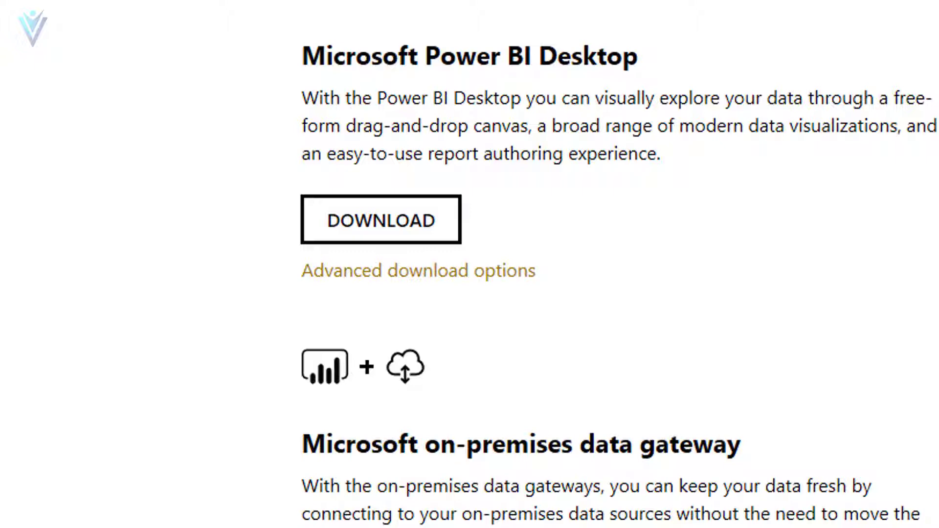
Step: In the advanced download options, select English and download to list the PBIDesktop installers
{"action": "left_click", "coordinate": [471, 275]}
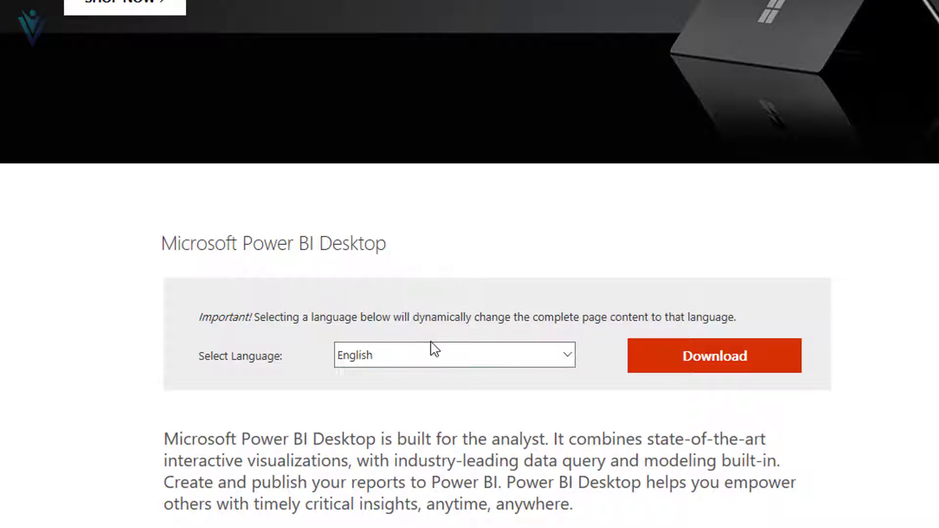
{"action": "left_click", "coordinate": [464, 360]}
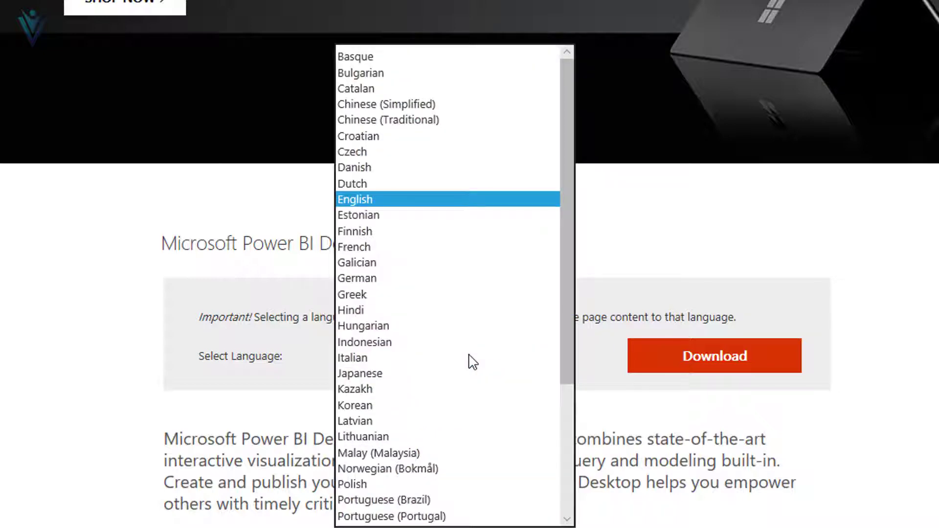
{"action": "left_click", "coordinate": [461, 204]}
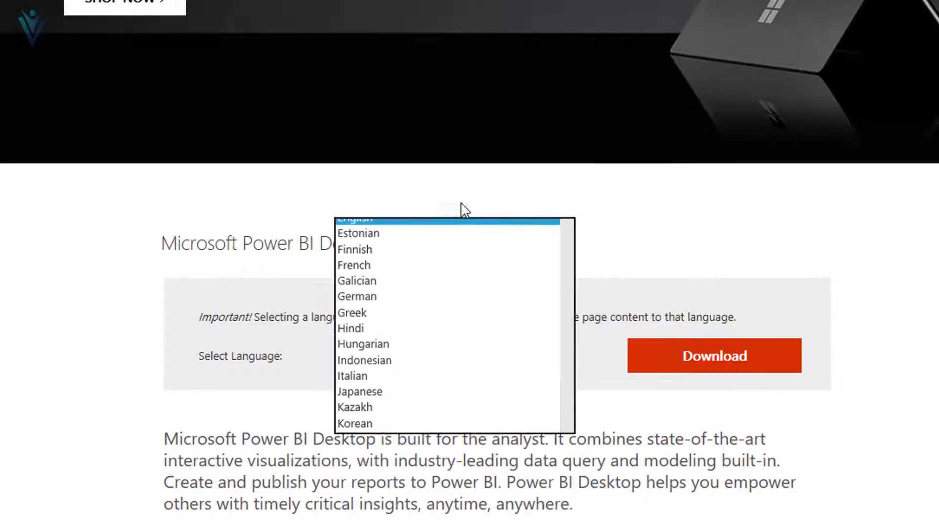
{"action": "left_click", "coordinate": [743, 355]}
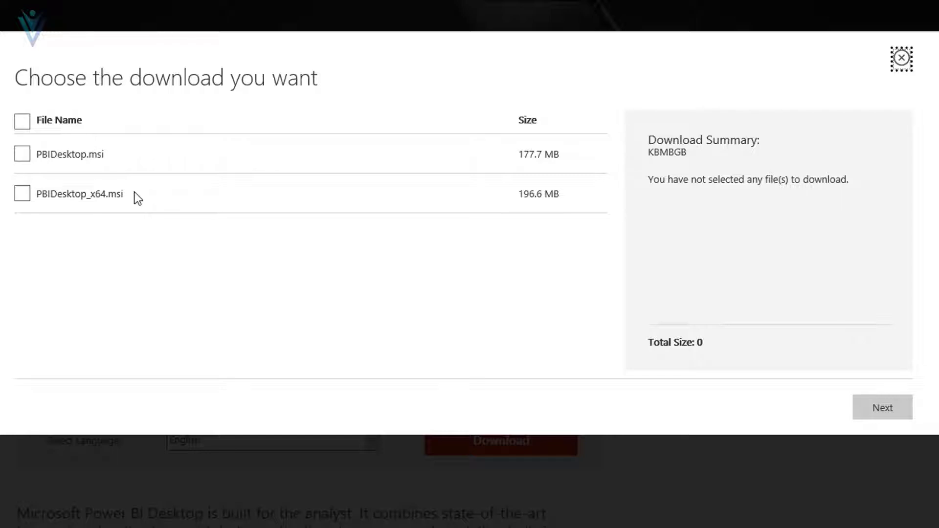
{"action": "key", "text": "super+e"}
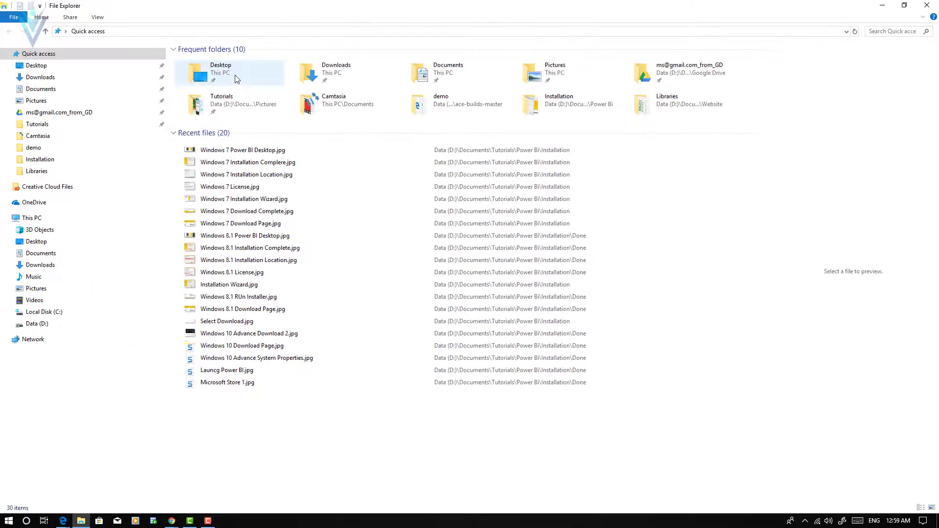
Step: In File Explorer, go to This PC and open System properties from the Computer ribbon
{"action": "left_click", "coordinate": [50, 22]}
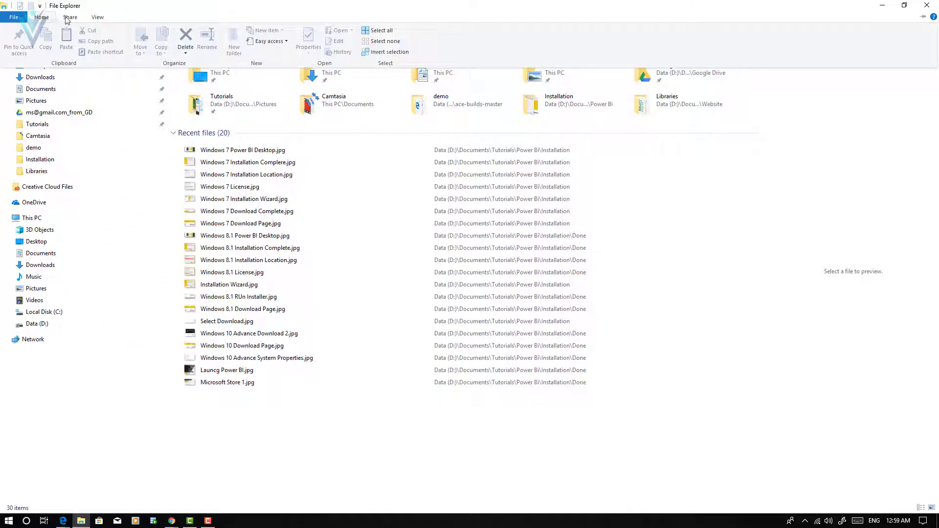
{"action": "left_click", "coordinate": [20, 19]}
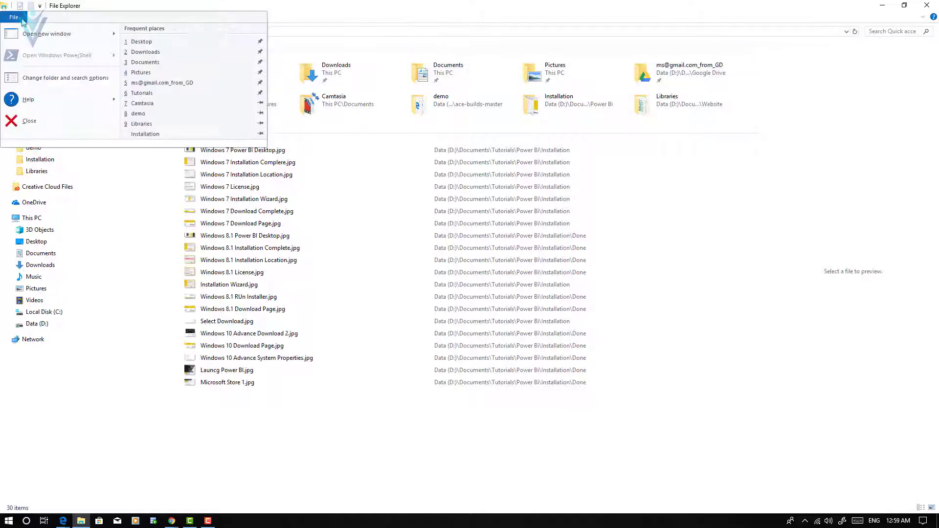
{"action": "left_click", "coordinate": [350, 3]}
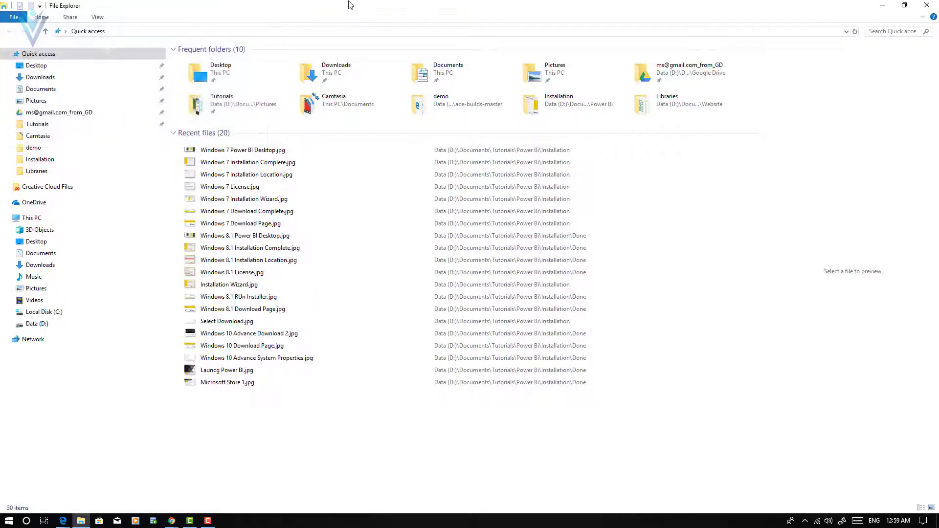
{"action": "left_click", "coordinate": [99, 20]}
{"action": "left_click", "coordinate": [70, 81]}
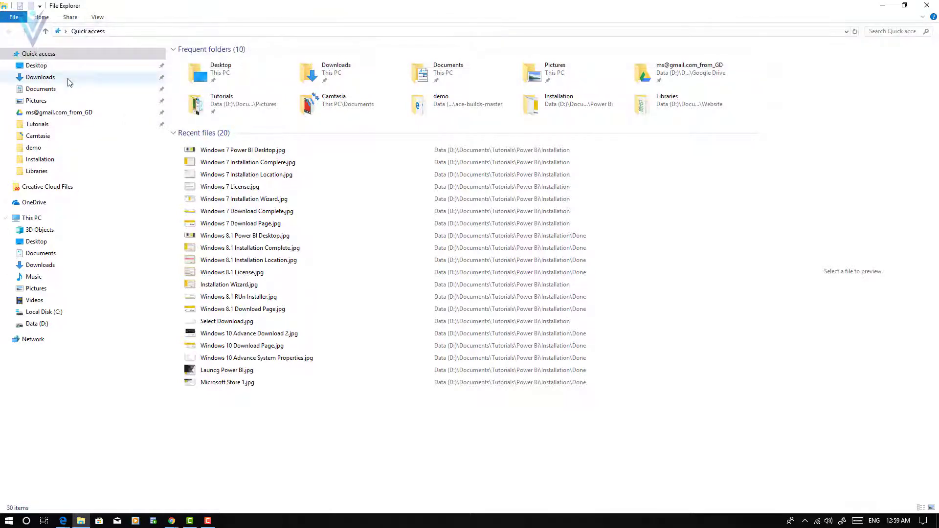
{"action": "left_click", "coordinate": [45, 32]}
{"action": "left_click", "coordinate": [578, 53]}
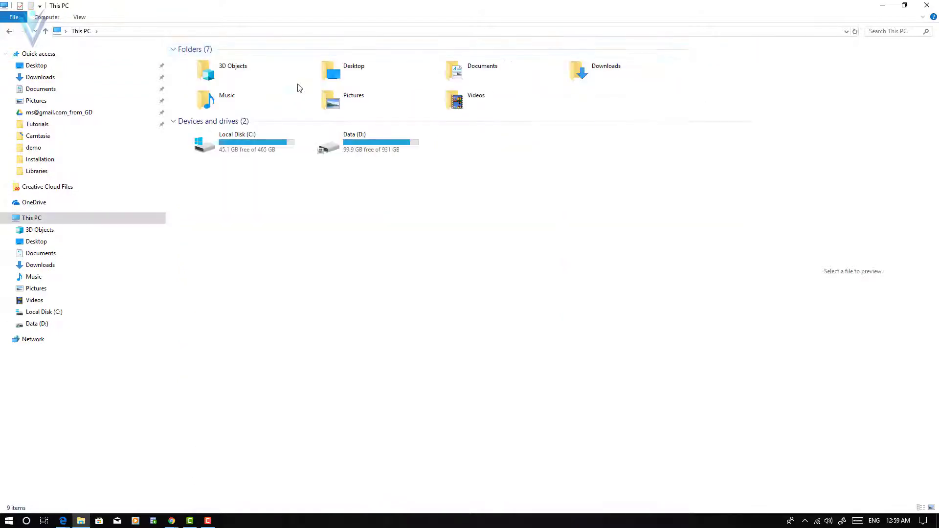
{"action": "left_click", "coordinate": [47, 18]}
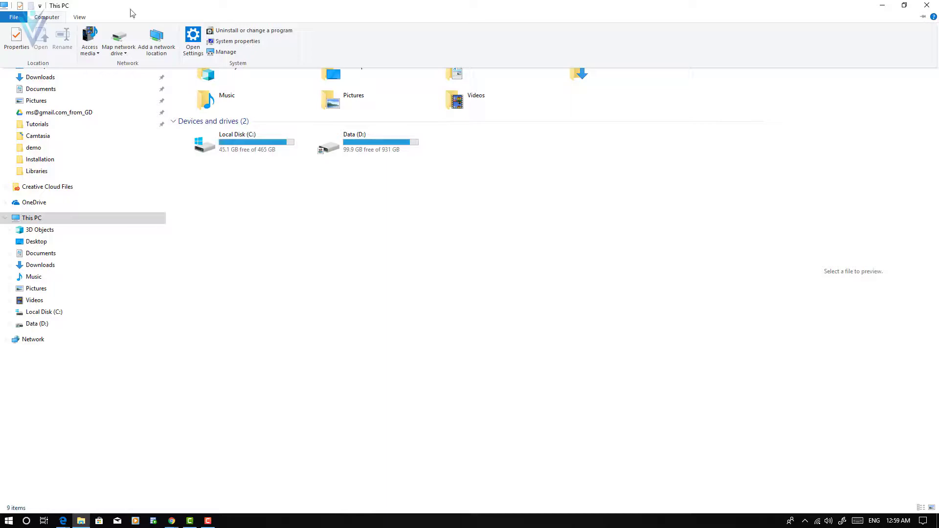
{"action": "left_click", "coordinate": [247, 44]}
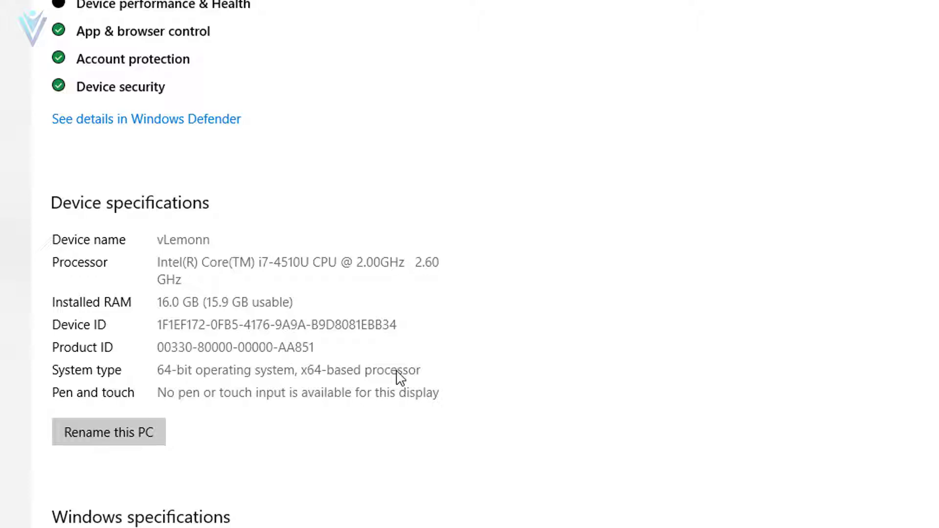
Step: Confirm the 64-bit system type, then select PBIDesktop_x64.msi in the download list
{"action": "key", "text": "alt+Tab"}
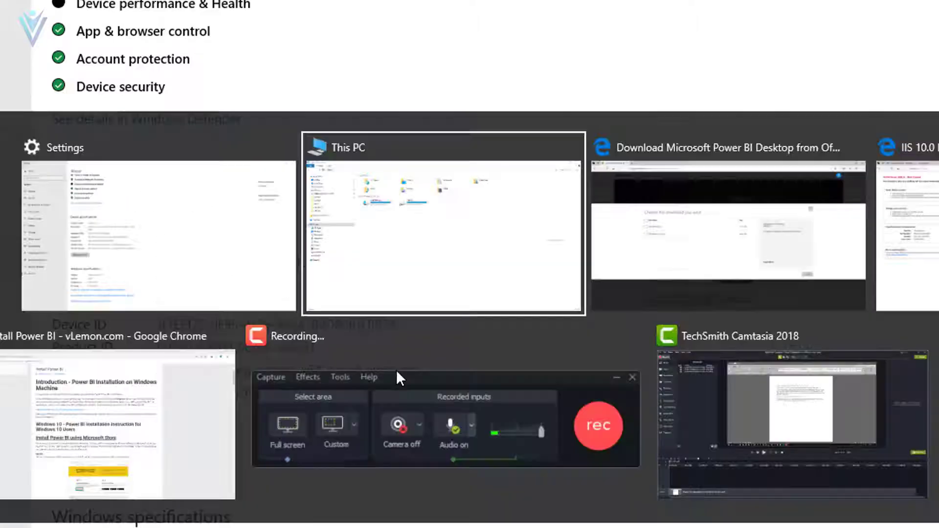
{"action": "key", "text": "alt+Tab"}
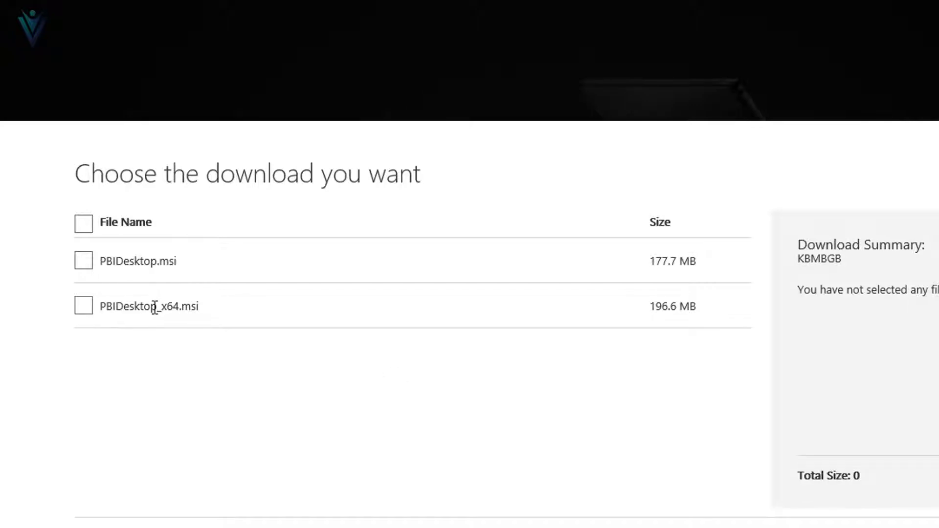
{"action": "key", "text": "alt+Tab"}
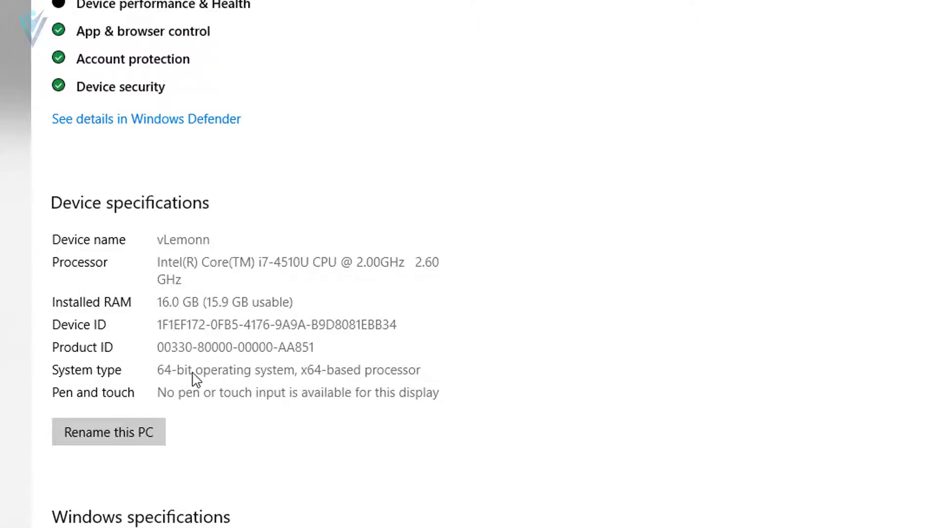
{"action": "key", "text": "alt+Tab"}
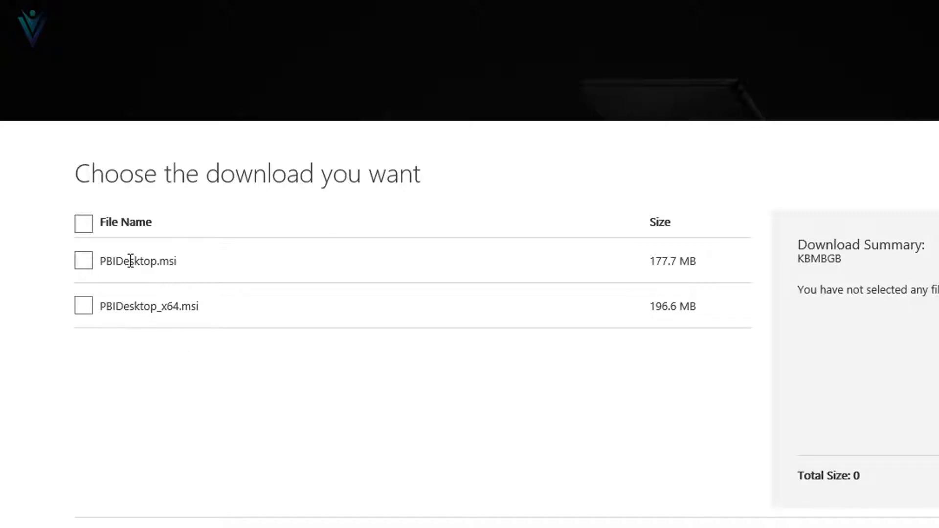
{"action": "left_click", "coordinate": [82, 307]}
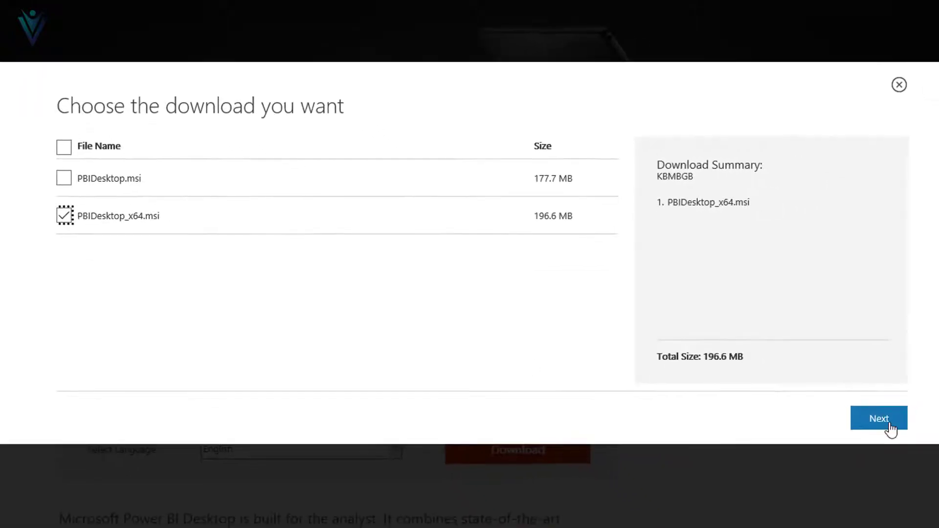
Step: Download and save PBIDesktop_x64 (1).msi, then run it to start the setup wizard
{"action": "left_click", "coordinate": [889, 424]}
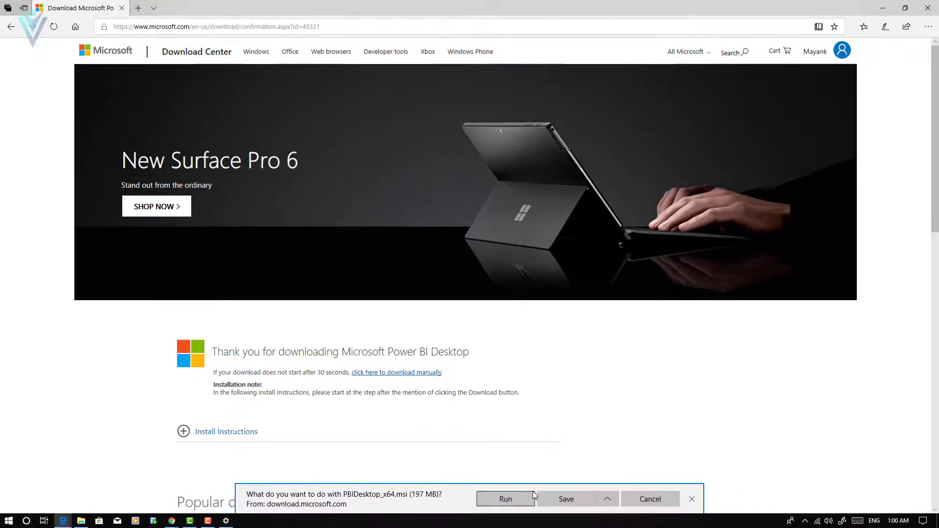
{"action": "left_click", "coordinate": [565, 501]}
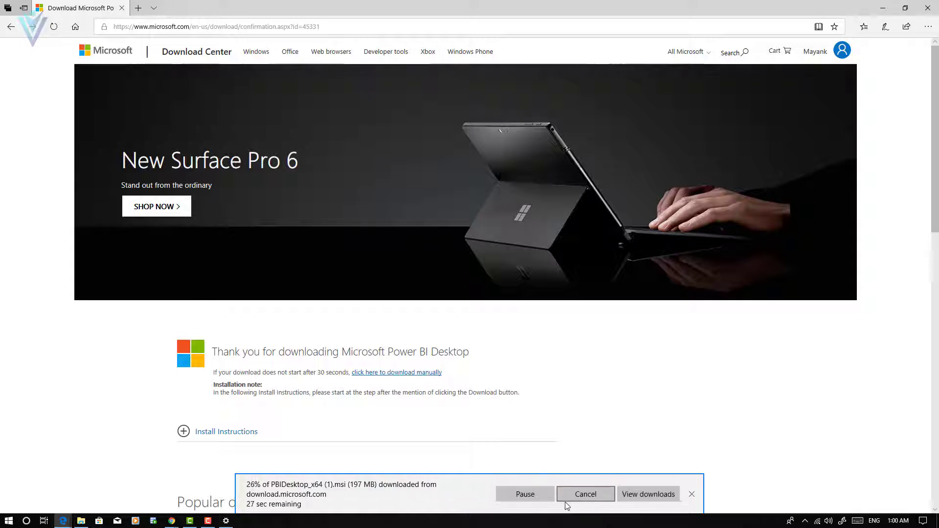
{"action": "key", "text": "alt+Tab"}
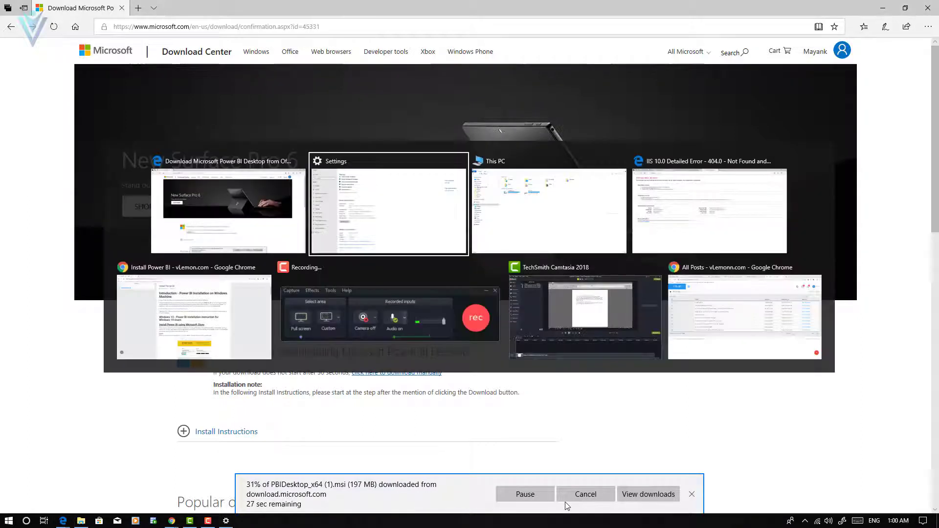
{"action": "key", "text": "alt+Tab"}
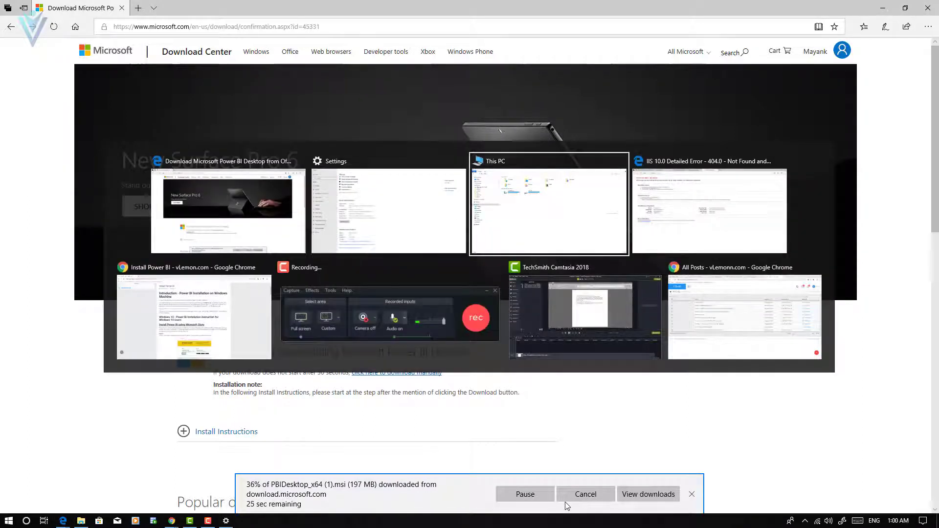
{"action": "key", "text": "Escape"}
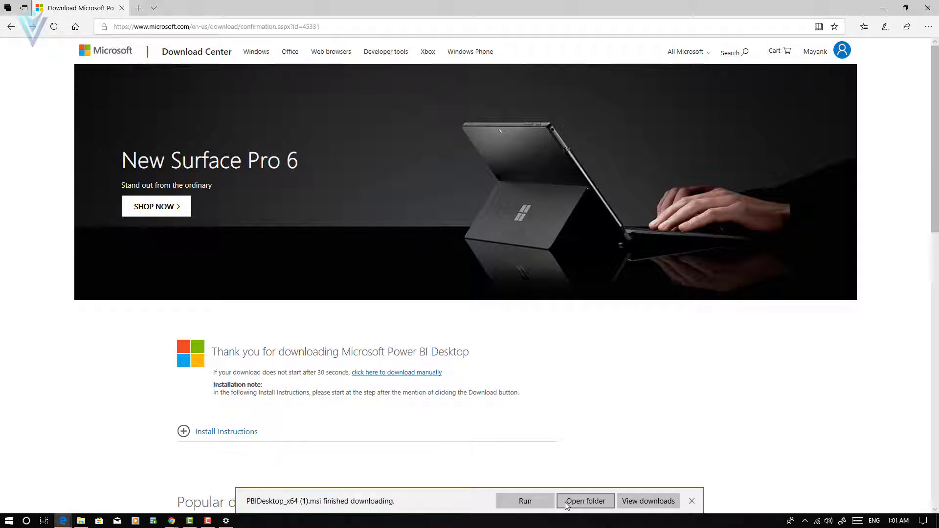
{"action": "left_click", "coordinate": [538, 502]}
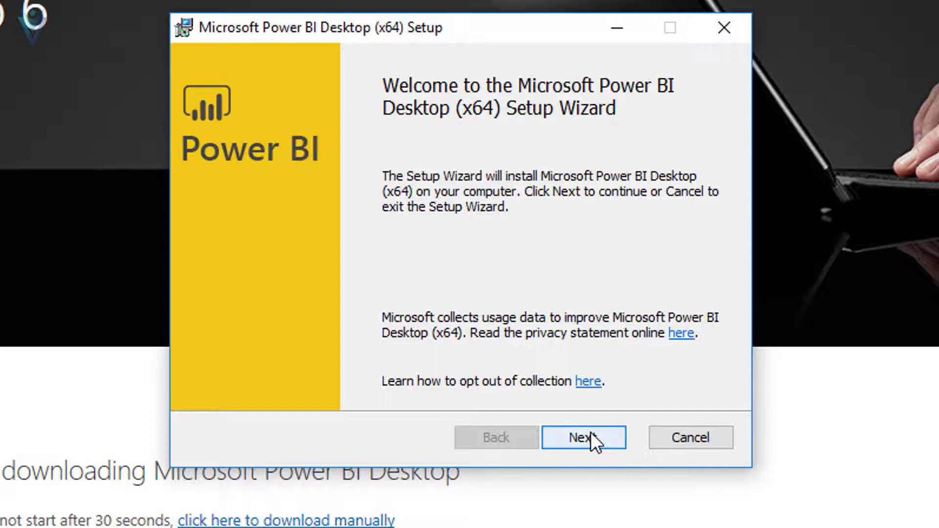
Step: Get past the welcome page and accept the Power BI Desktop license terms
{"action": "left_click", "coordinate": [591, 432]}
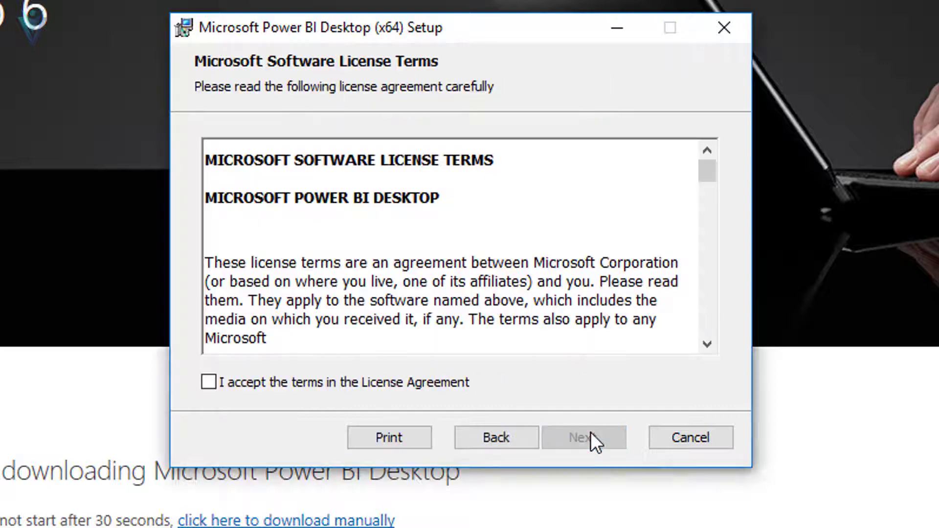
{"action": "left_click", "coordinate": [350, 379]}
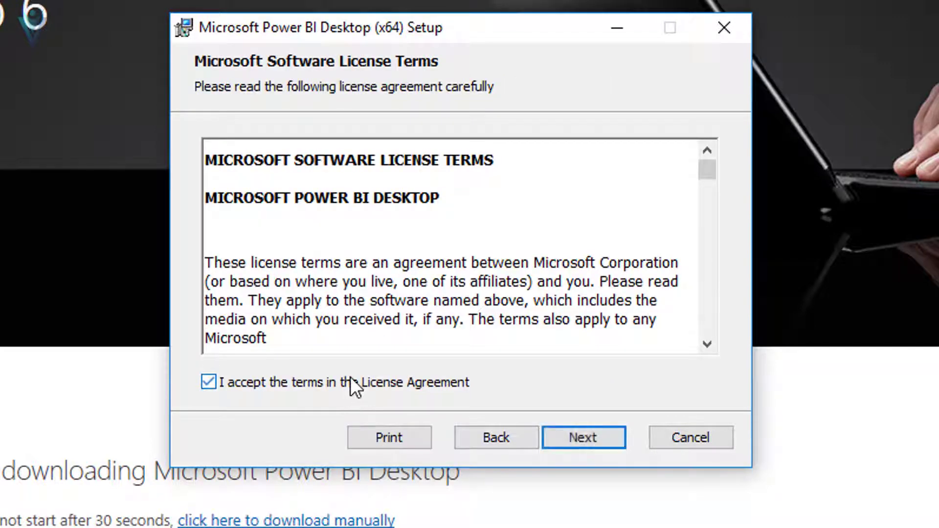
{"action": "left_click", "coordinate": [573, 446]}
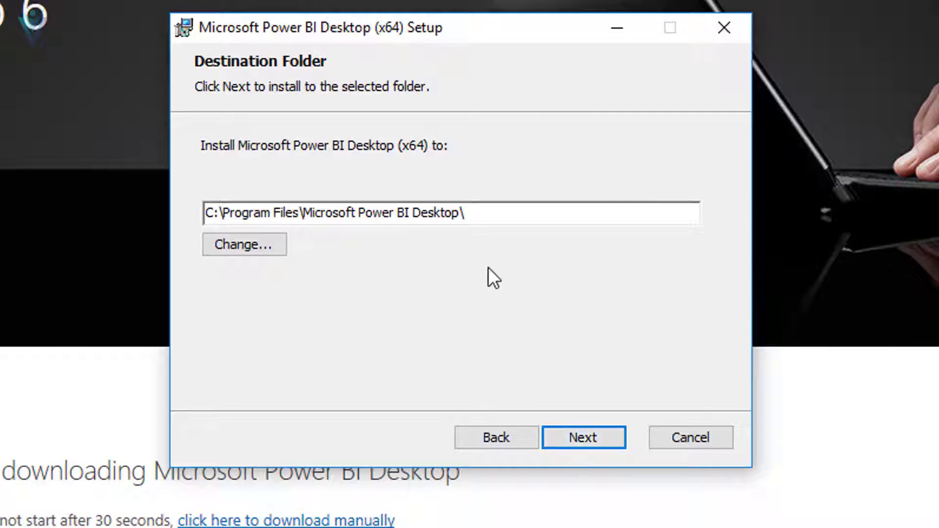
Step: Keep the install folder C:\Program Files\Microsoft Power BI Desktop\ and continue to Ready to install
{"action": "left_click", "coordinate": [493, 213]}
{"action": "left_click", "coordinate": [212, 206]}
{"action": "key", "text": "Delete"}
{"action": "key", "text": "Delete"}
{"action": "type", "text": "D:"}
{"action": "key", "text": "BackSpace"}
{"action": "type", "text": "C"}
{"action": "left_click", "coordinate": [594, 442]}
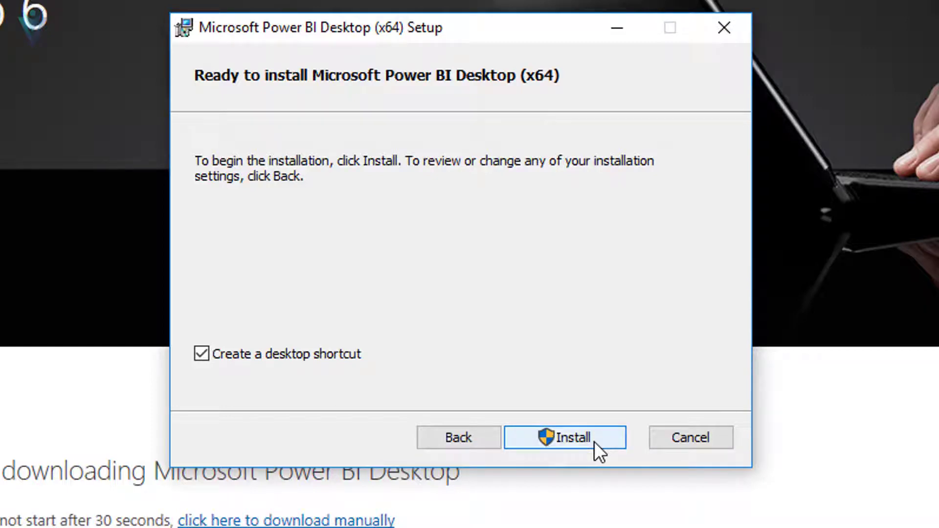
{"action": "left_click", "coordinate": [594, 442]}
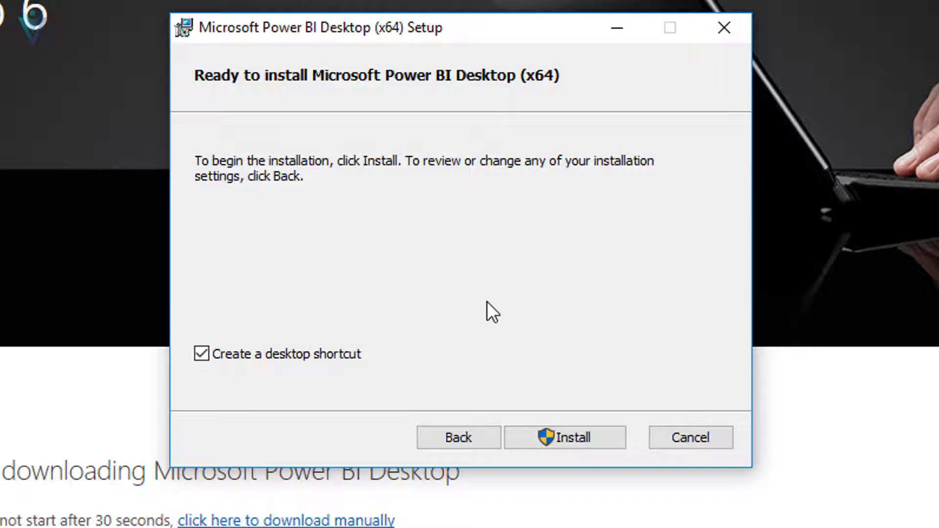
Step: Cancel the Power BI Desktop setup, confirm Yes, and finish the interrupted wizard
{"action": "left_click", "coordinate": [731, 438]}
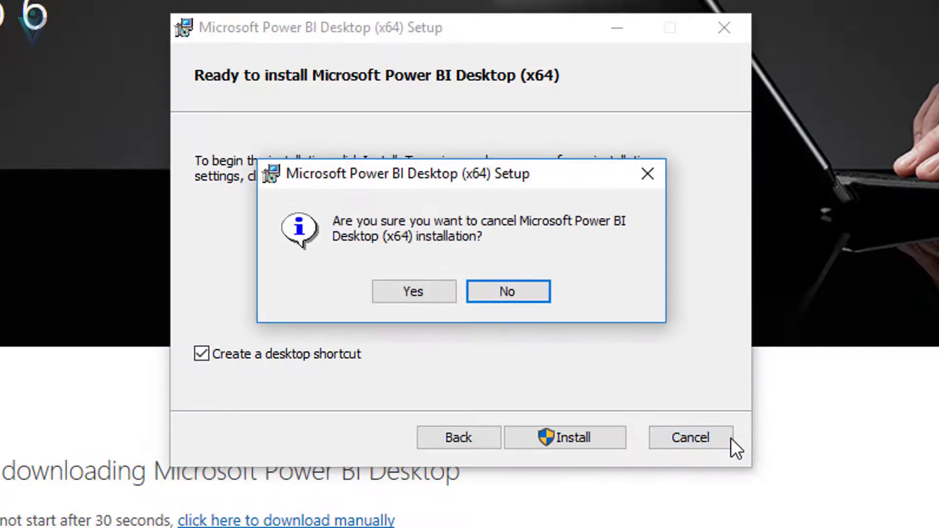
{"action": "left_click", "coordinate": [430, 288]}
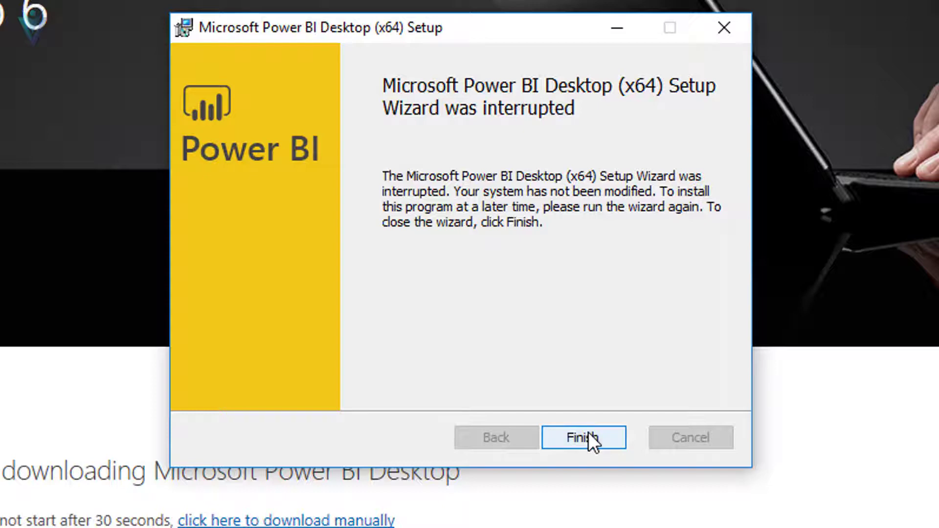
{"action": "left_click", "coordinate": [589, 440]}
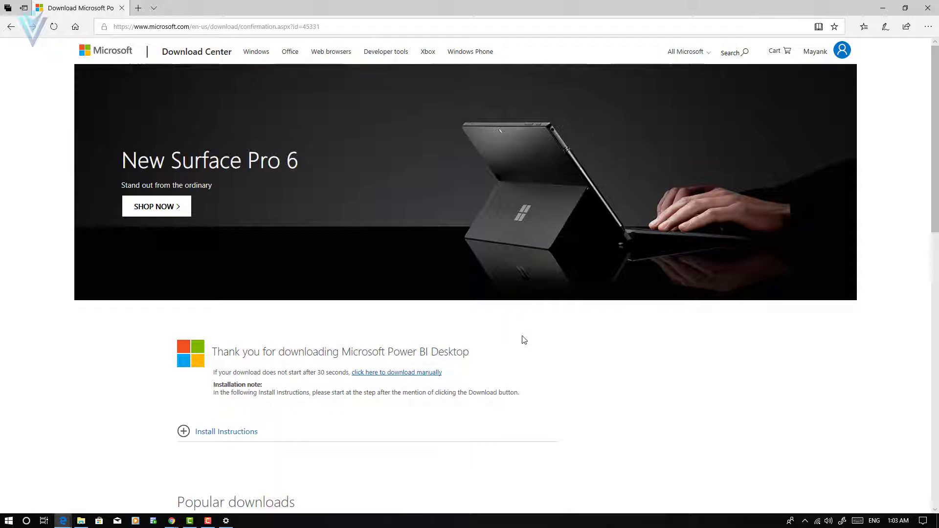
Step: On the Windows 8 VM, open powerbi.microsoft.com/en-us/downloads/ and save PBIDesktop_x64.msi
{"action": "key", "text": "alt+Tab"}
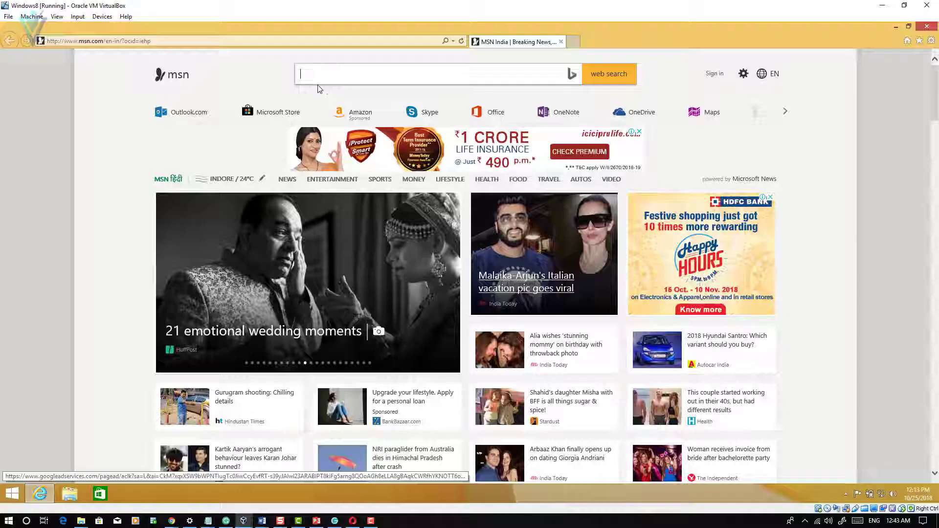
{"action": "left_click", "coordinate": [286, 43]}
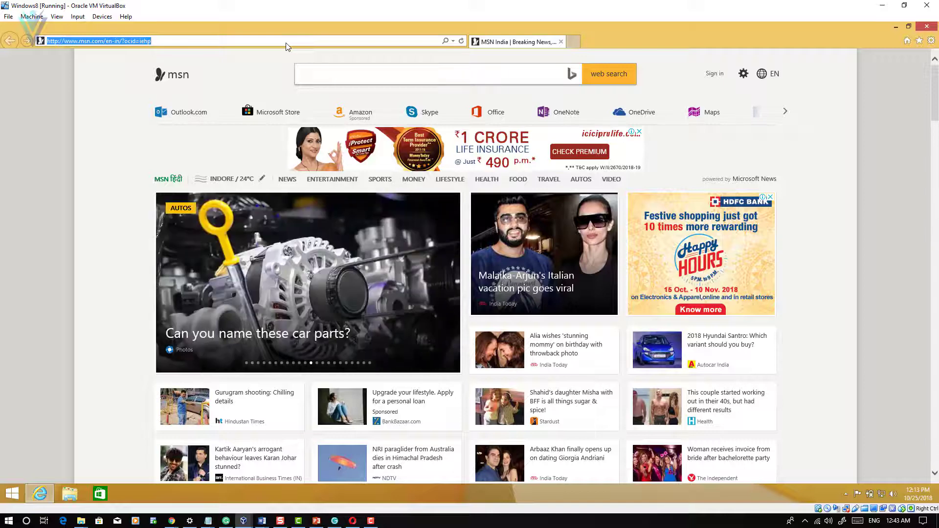
{"action": "type", "text": "https://powerbi.microsoft.com/en-us/downloads/"}
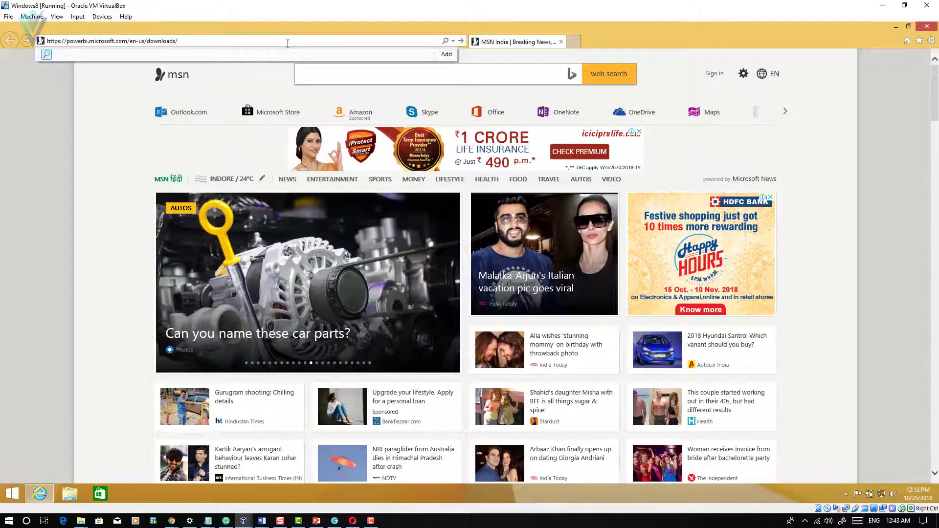
{"action": "key", "text": "Return"}
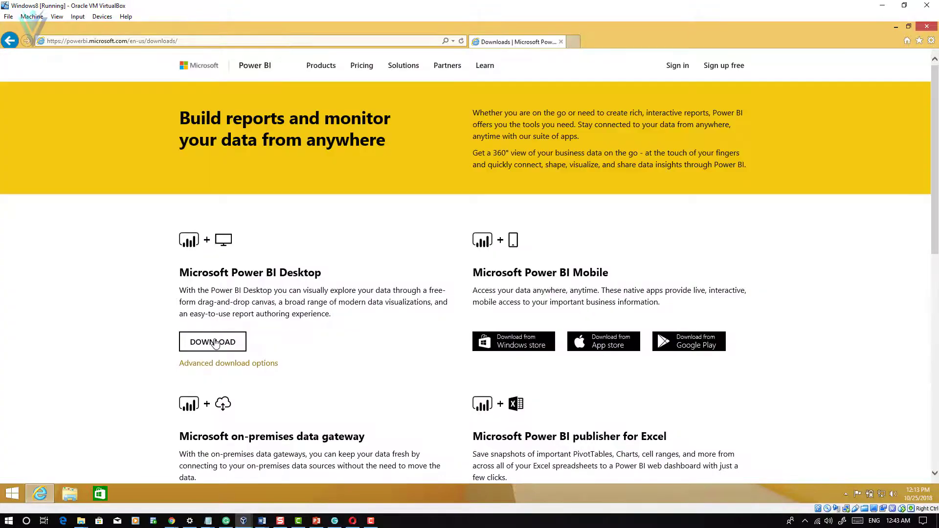
{"action": "left_click", "coordinate": [215, 343]}
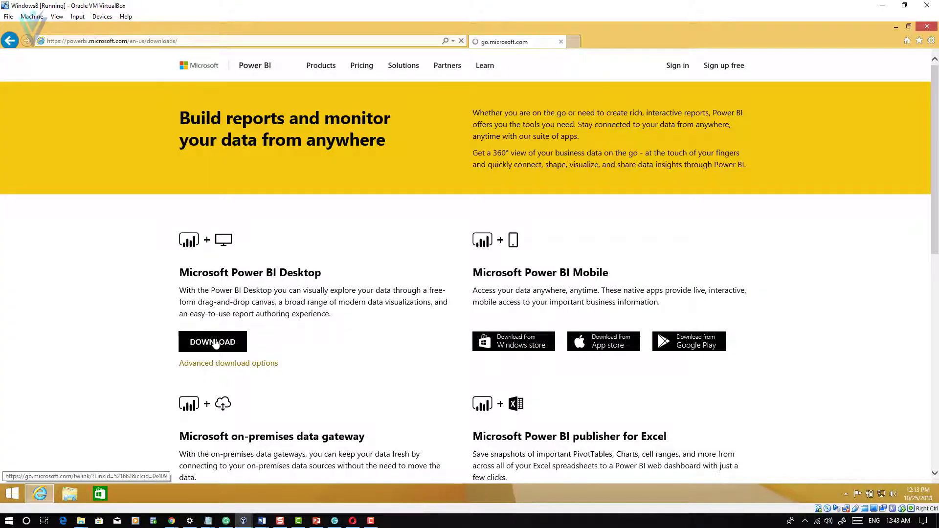
{"action": "left_click", "coordinate": [636, 477]}
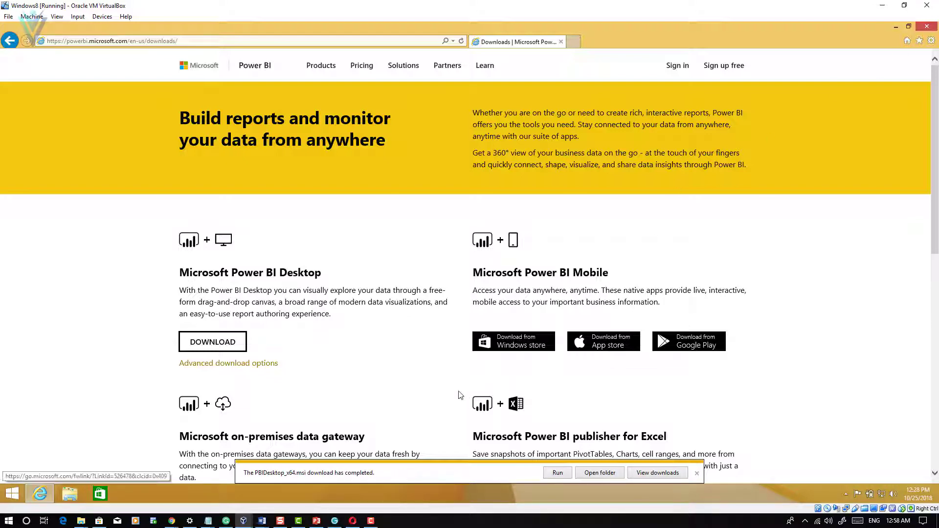
Step: Run the downloaded Power BI installer, accept the license terms and keep the default install folder
{"action": "left_click", "coordinate": [559, 473]}
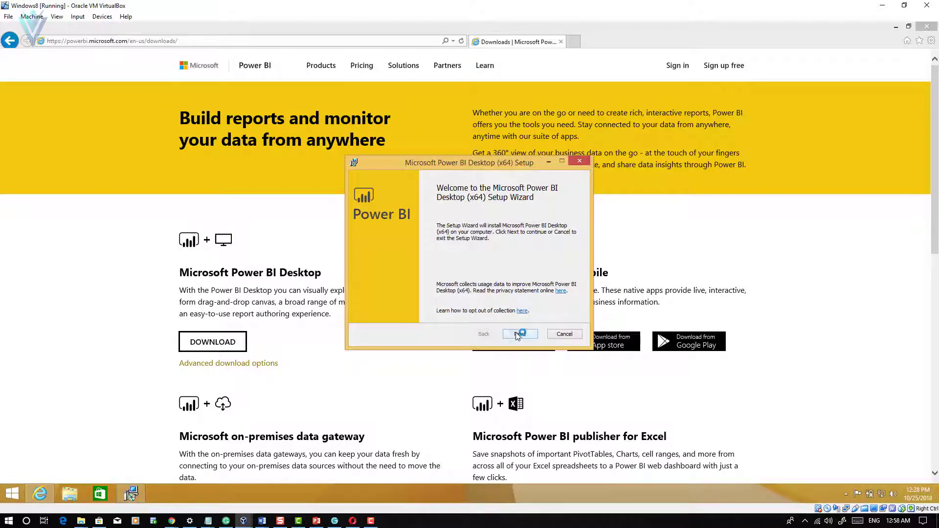
{"action": "left_click", "coordinate": [520, 335]}
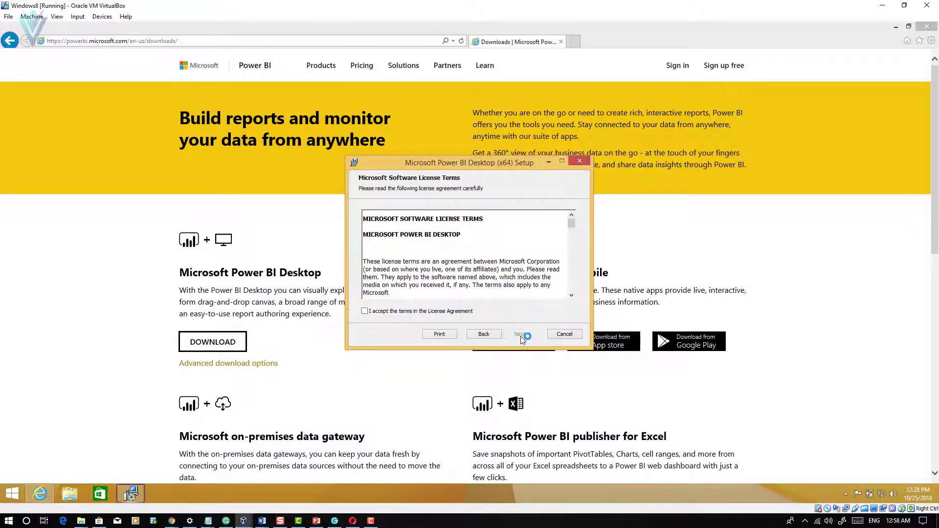
{"action": "left_click", "coordinate": [428, 312]}
{"action": "left_click", "coordinate": [520, 335]}
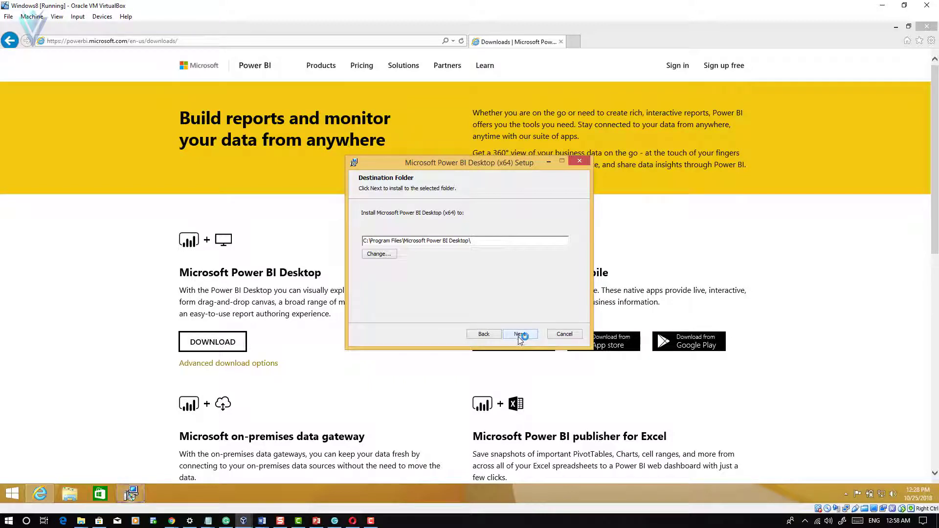
{"action": "left_click", "coordinate": [518, 335]}
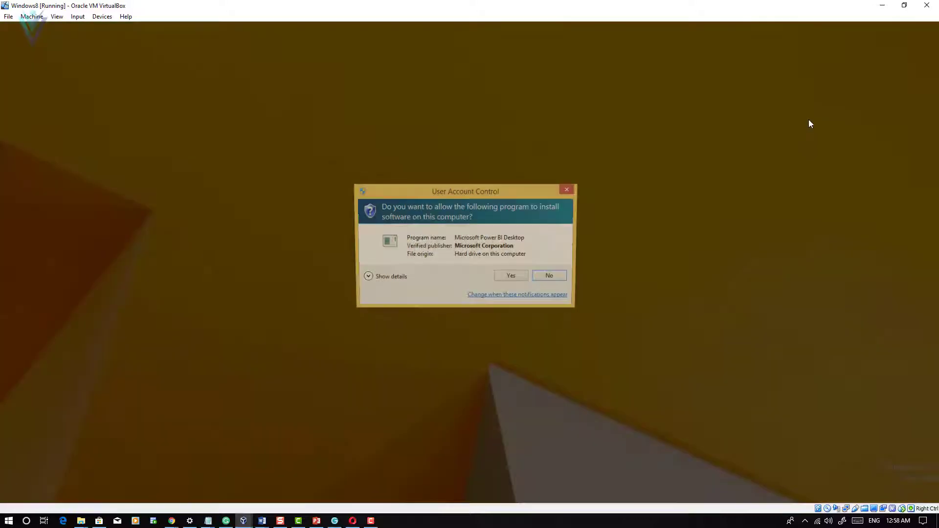
Step: Approve the User Account Control prompt, then finish setup with Power BI Desktop set to launch
{"action": "left_click", "coordinate": [511, 278]}
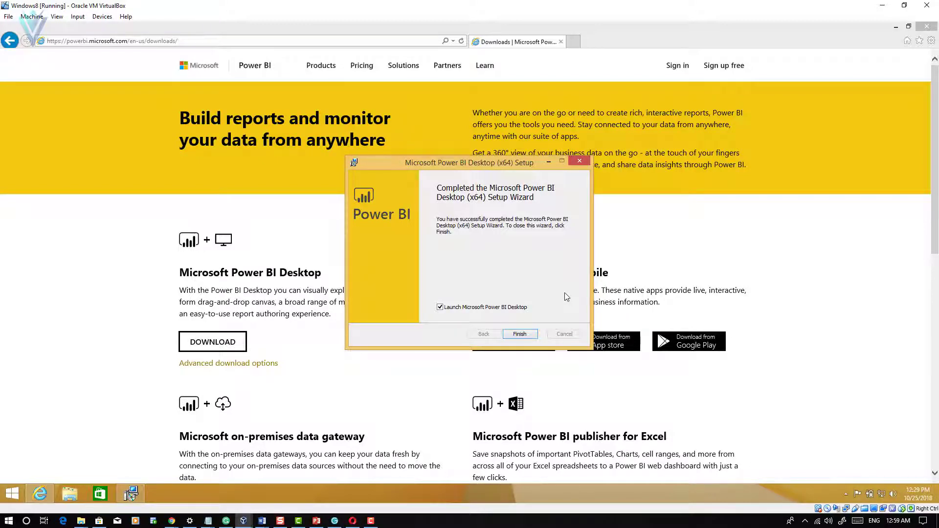
{"action": "left_click", "coordinate": [520, 334]}
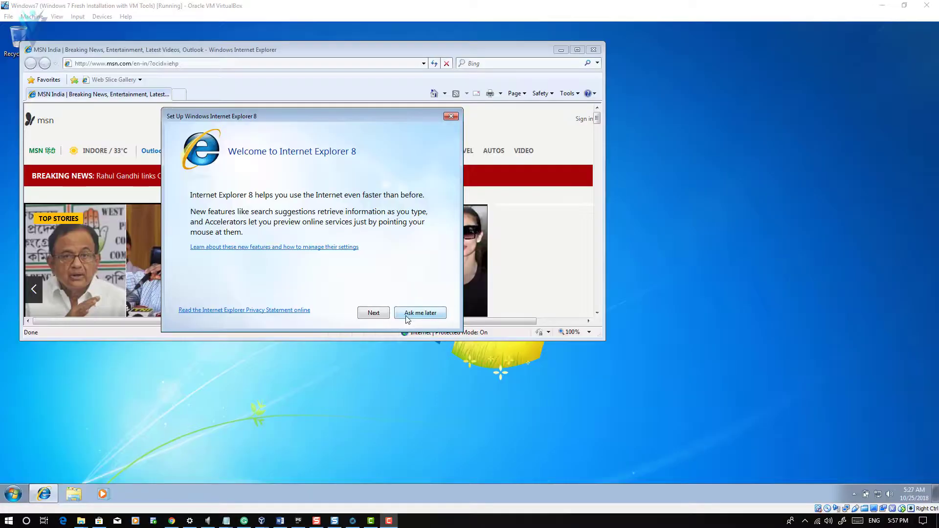
Step: Postpone Internet Explorer 8's first-run setup, maximize the browser window, and switch to another window
{"action": "left_click", "coordinate": [407, 317]}
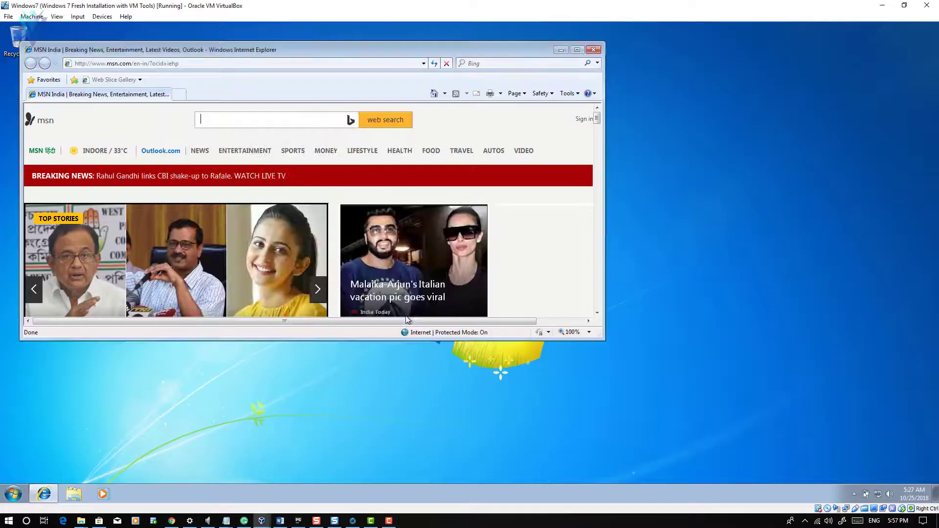
{"action": "left_click", "coordinate": [577, 49]}
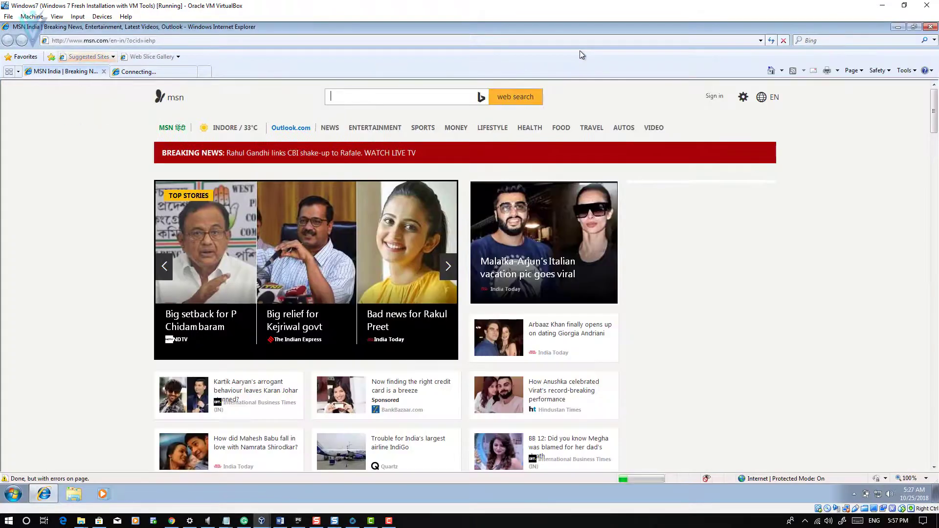
{"action": "key", "text": "alt+Tab"}
{"action": "key", "text": "alt+Tab"}
{"action": "key", "text": "alt+Tab"}
{"action": "key", "text": "alt+Tab"}
{"action": "key", "text": "alt+Tab"}
{"action": "key", "text": "alt+Tab"}
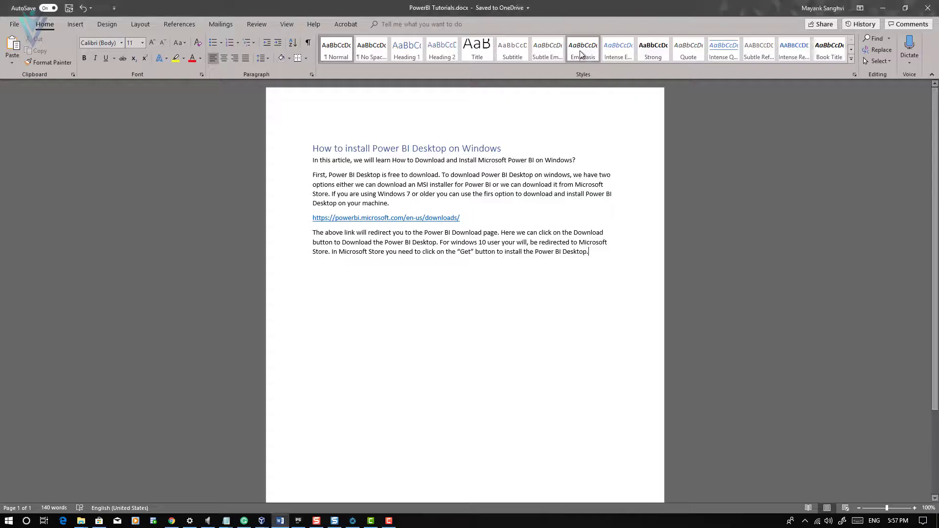
{"action": "triple_click", "coordinate": [471, 219]}
{"action": "key", "text": "ctrl+c"}
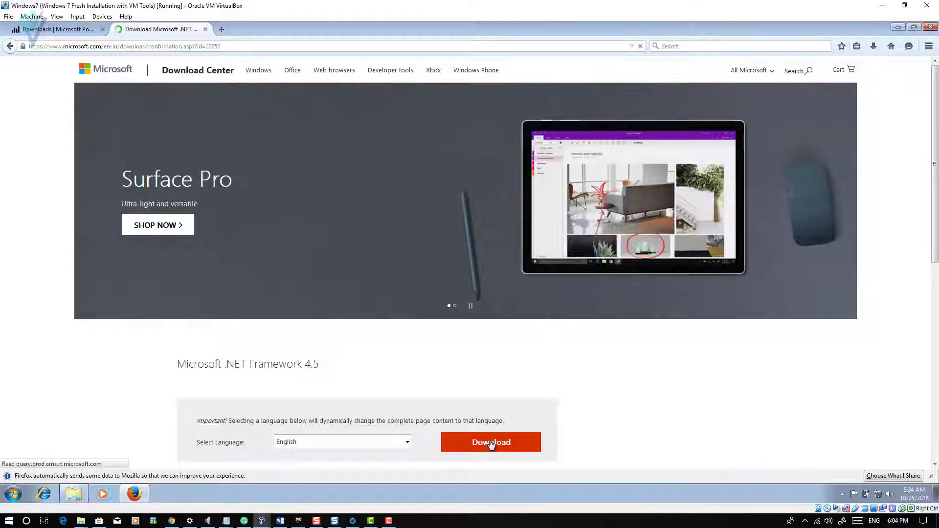
Step: Download .NET Framework 4.5 in Firefox and run its setup through to completion
{"action": "left_click", "coordinate": [489, 440]}
{"action": "left_click", "coordinate": [507, 286]}
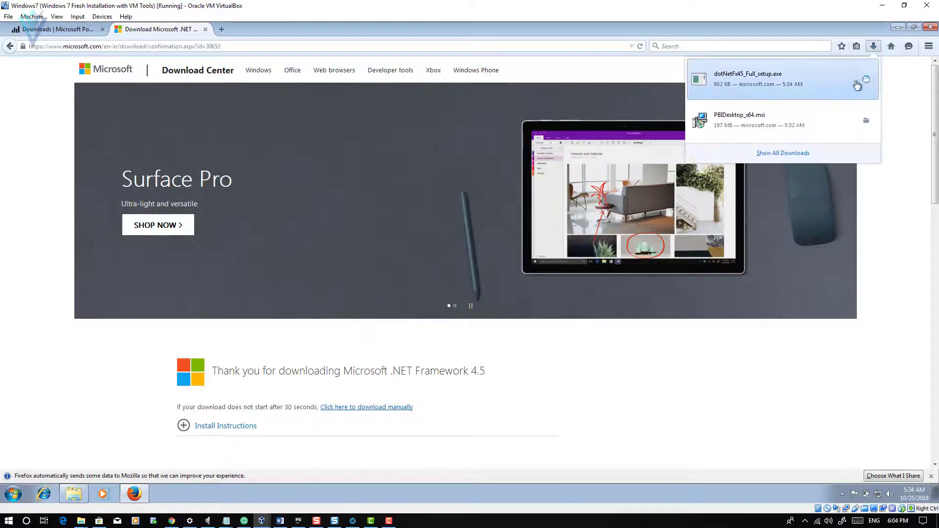
{"action": "left_click", "coordinate": [866, 79]}
{"action": "double_click", "coordinate": [459, 173]}
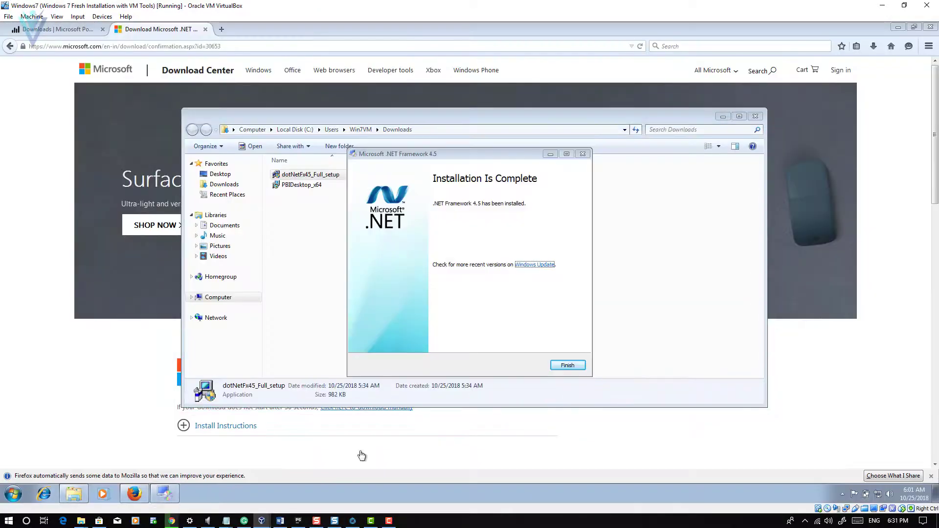
{"action": "left_click", "coordinate": [567, 366]}
Step: Restart Windows 7 and sign back in with the account password
{"action": "left_click", "coordinate": [449, 275]}
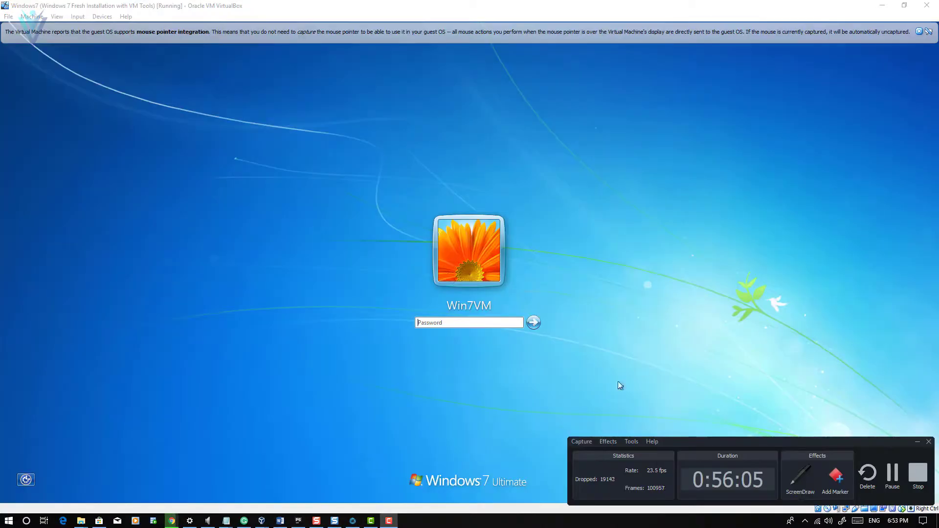
{"action": "type", "text": "•••••"}
{"action": "key", "text": "Return"}
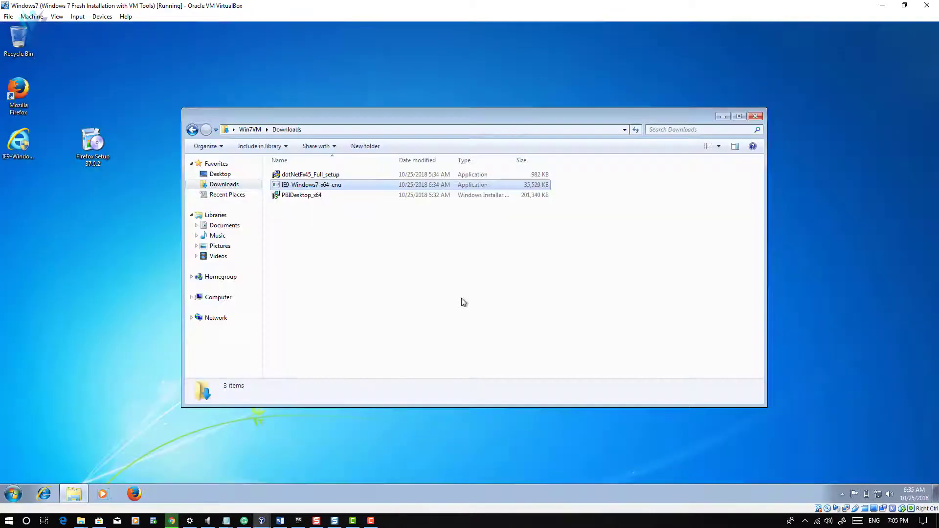
Step: Install IE9-Windows7-x64-enu from Downloads and sign back in with the password after restarting
{"action": "double_click", "coordinate": [340, 185]}
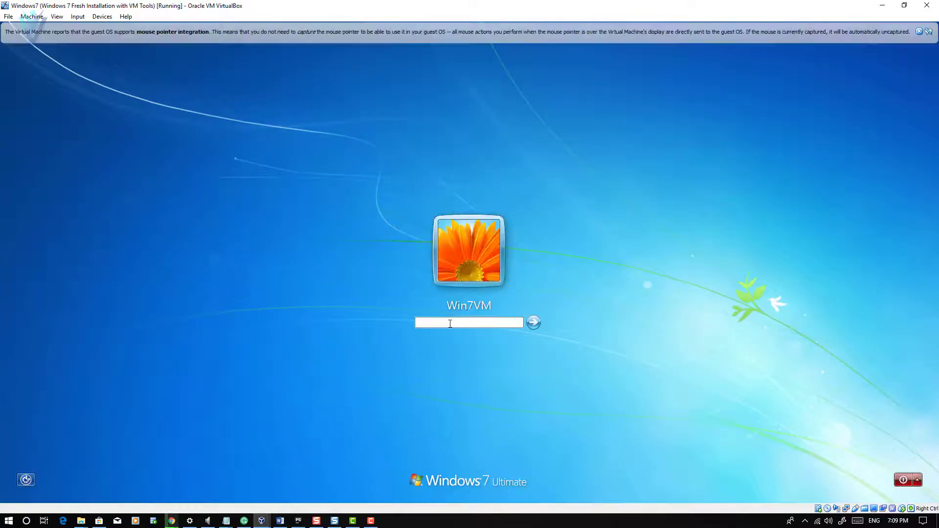
{"action": "type", "text": "•••••"}
{"action": "key", "text": "Return"}
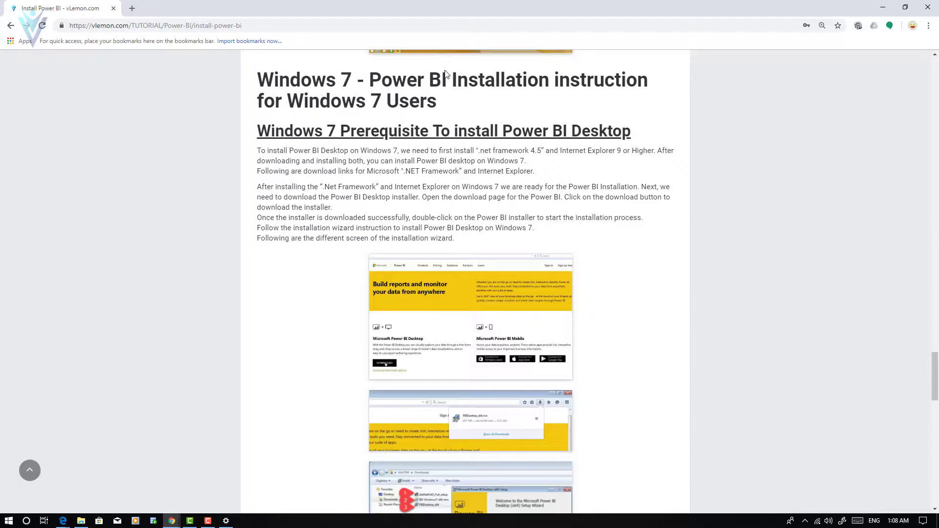
Step: Scroll the vLemon tutorial up to the introduction and back down to the Windows 10 MIS Installer section
{"action": "scroll", "coordinate": [445, 74], "scroll_direction": "up", "scroll_amount": 20}
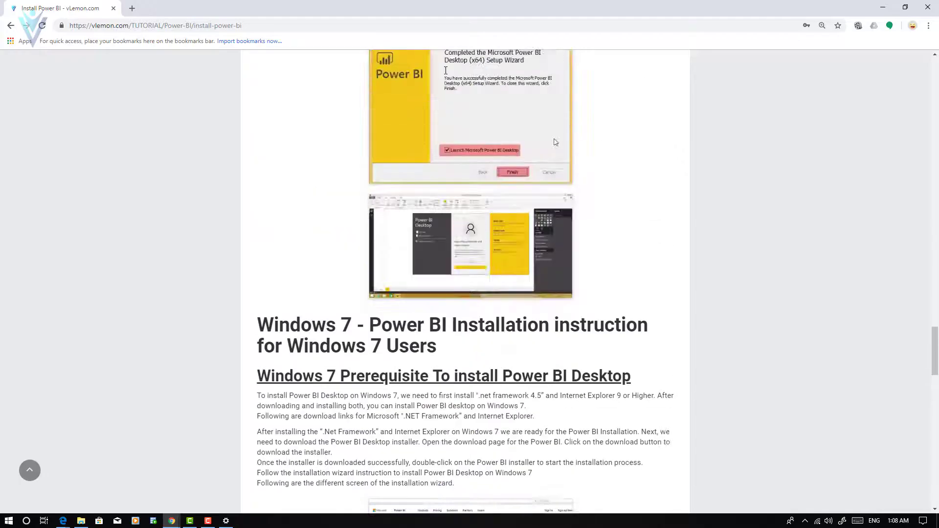
{"action": "scroll", "coordinate": [445, 73], "scroll_direction": "up", "scroll_amount": 20}
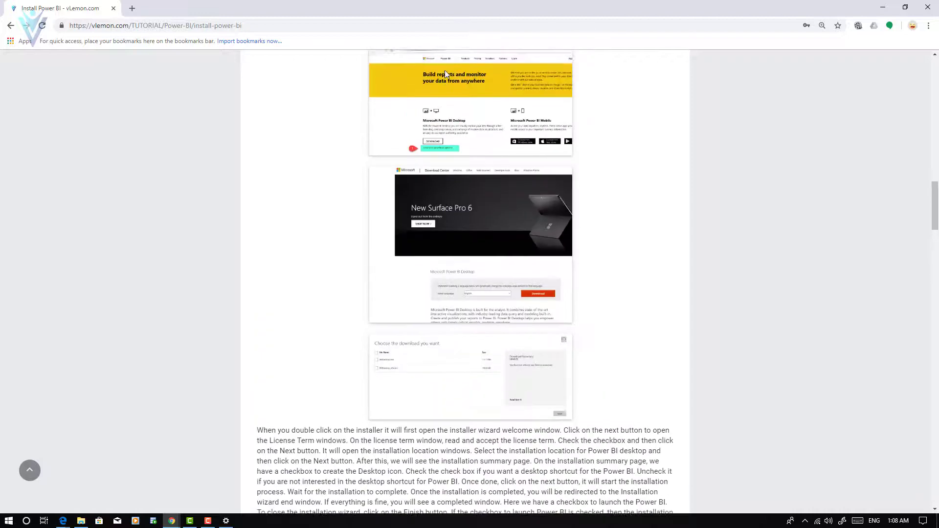
{"action": "scroll", "coordinate": [445, 69], "scroll_direction": "up", "scroll_amount": 5}
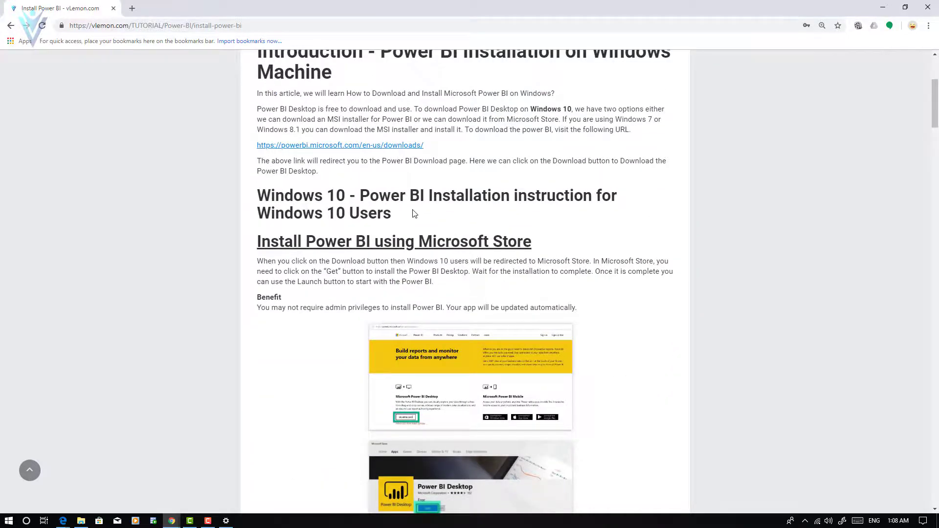
{"action": "scroll", "coordinate": [412, 212], "scroll_direction": "down", "scroll_amount": 9}
{"action": "scroll", "coordinate": [413, 213], "scroll_direction": "down", "scroll_amount": 10}
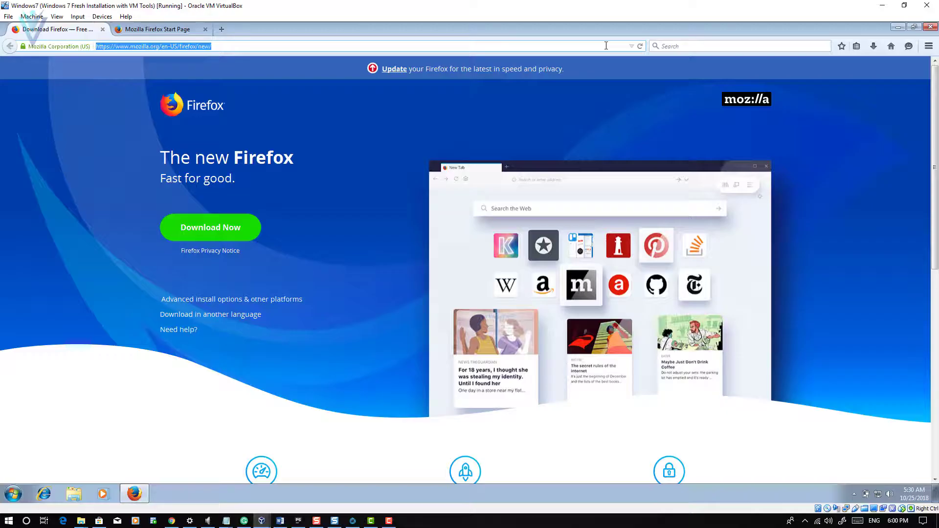
Step: Load the Power BI downloads page, close the Start Page tab, and save PBIDesktop_x64.msi
{"action": "key", "text": "ctrl+v"}
{"action": "key", "text": "Return"}
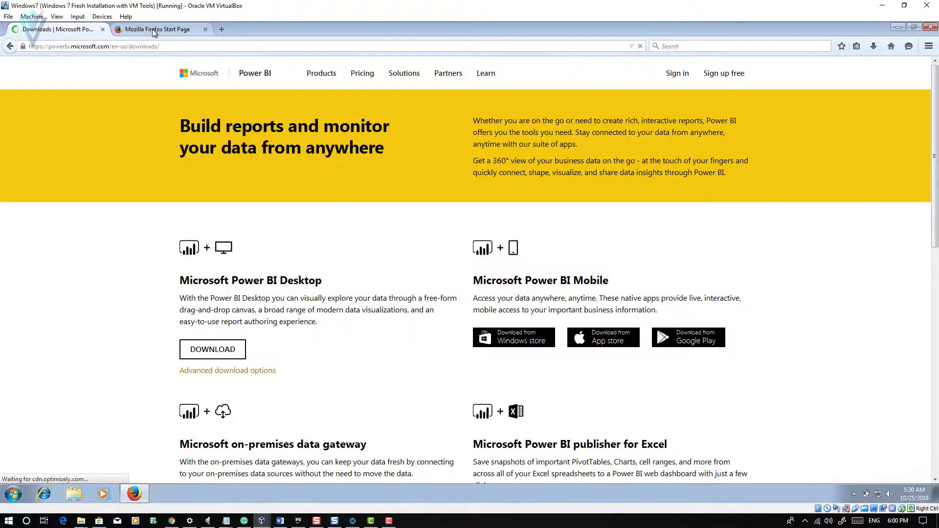
{"action": "left_click", "coordinate": [154, 31]}
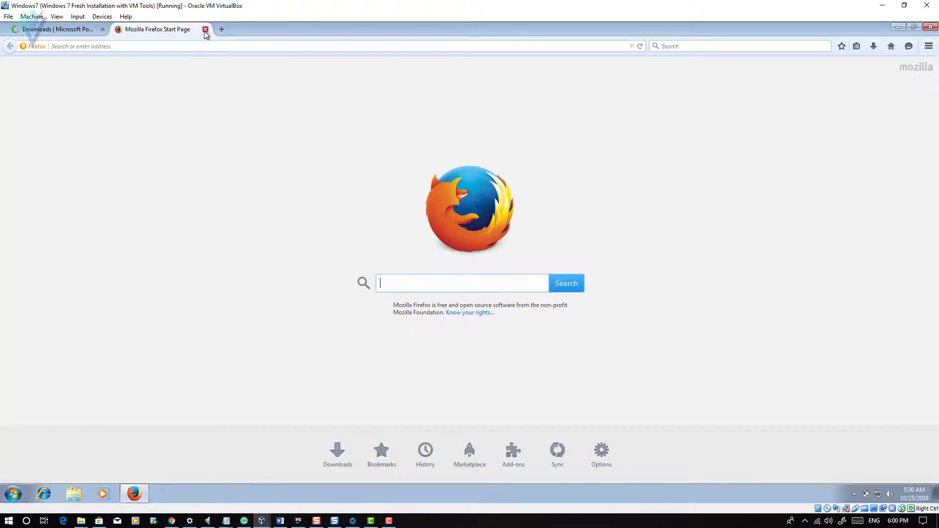
{"action": "left_click", "coordinate": [205, 30]}
{"action": "left_click", "coordinate": [215, 350]}
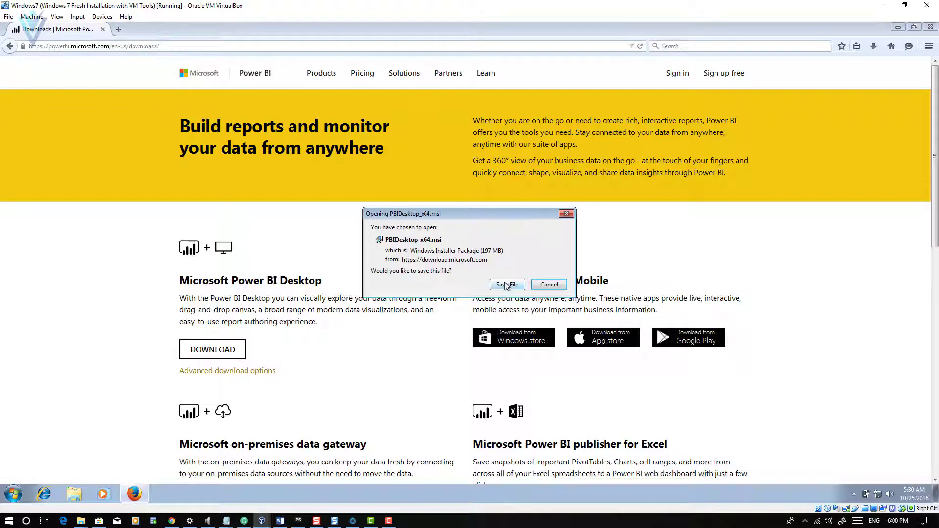
{"action": "left_click", "coordinate": [506, 285]}
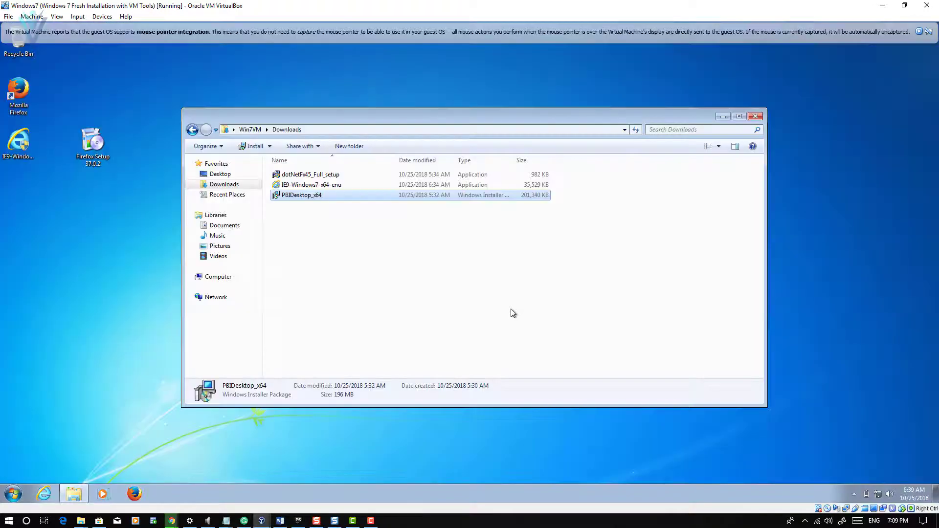
Step: Launch PBIDesktop_x64.msi, accept the license, keep the default Program Files folder and start installing
{"action": "key", "text": "Return"}
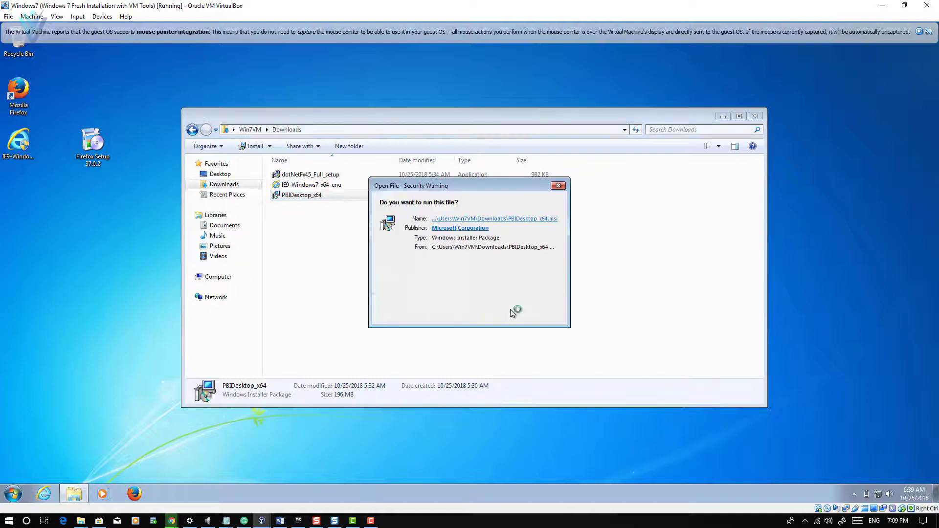
{"action": "left_click", "coordinate": [496, 266]}
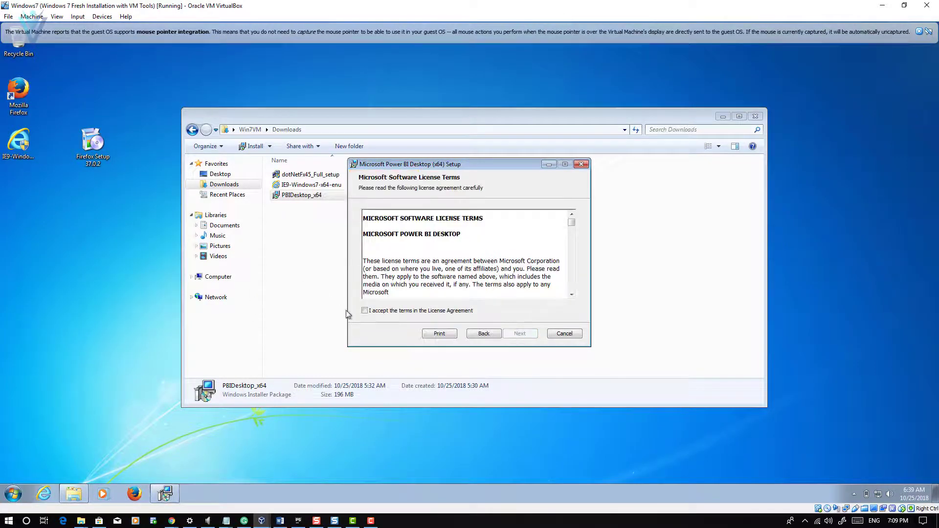
{"action": "left_click", "coordinate": [381, 312]}
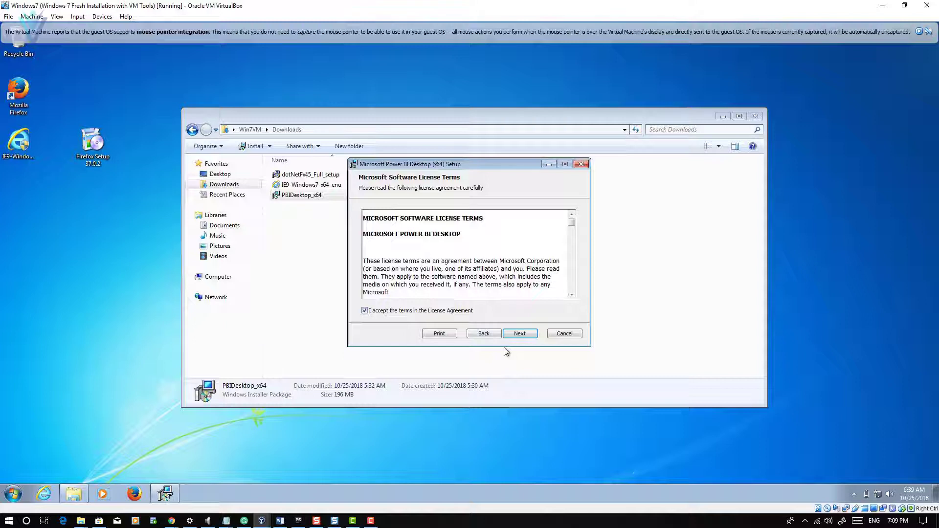
{"action": "left_click", "coordinate": [524, 336]}
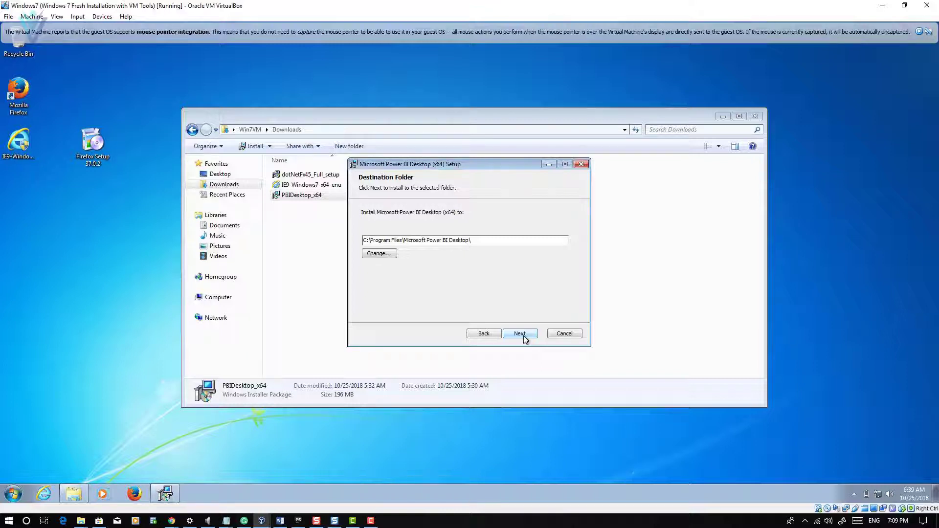
{"action": "left_click", "coordinate": [523, 335]}
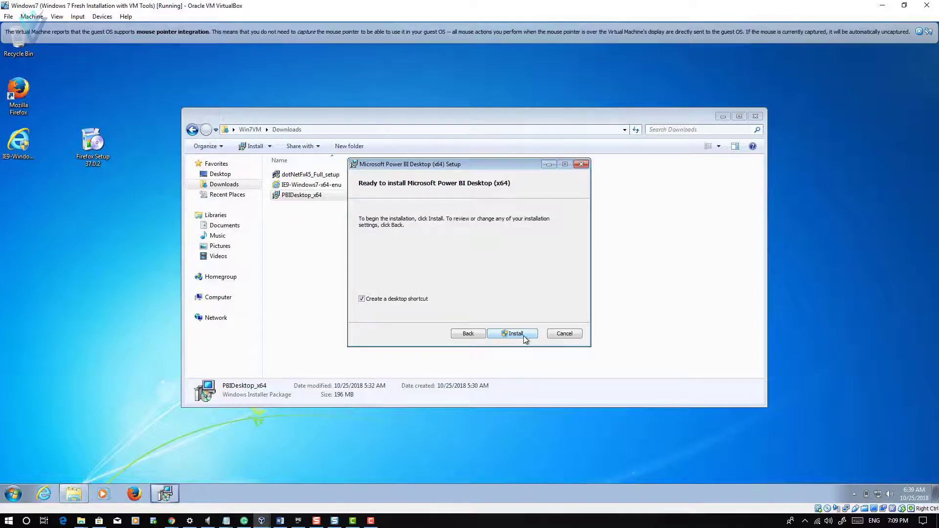
{"action": "left_click", "coordinate": [524, 337]}
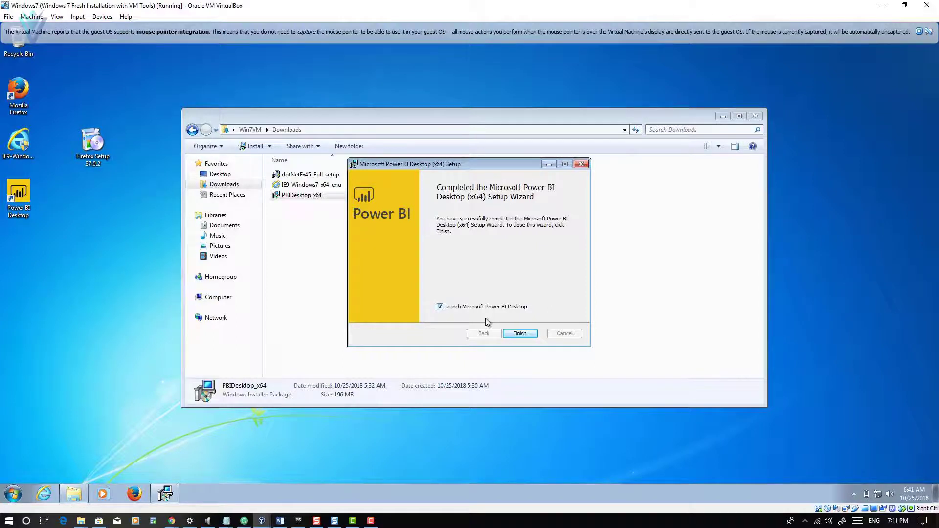
Step: Finish the setup wizard with 'Launch Microsoft Power BI Desktop' ticked
{"action": "left_click", "coordinate": [520, 333]}
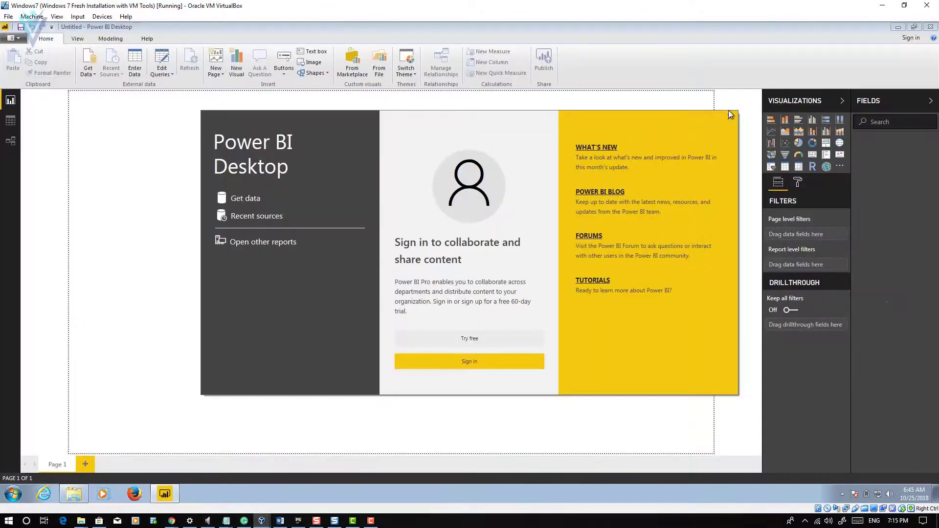